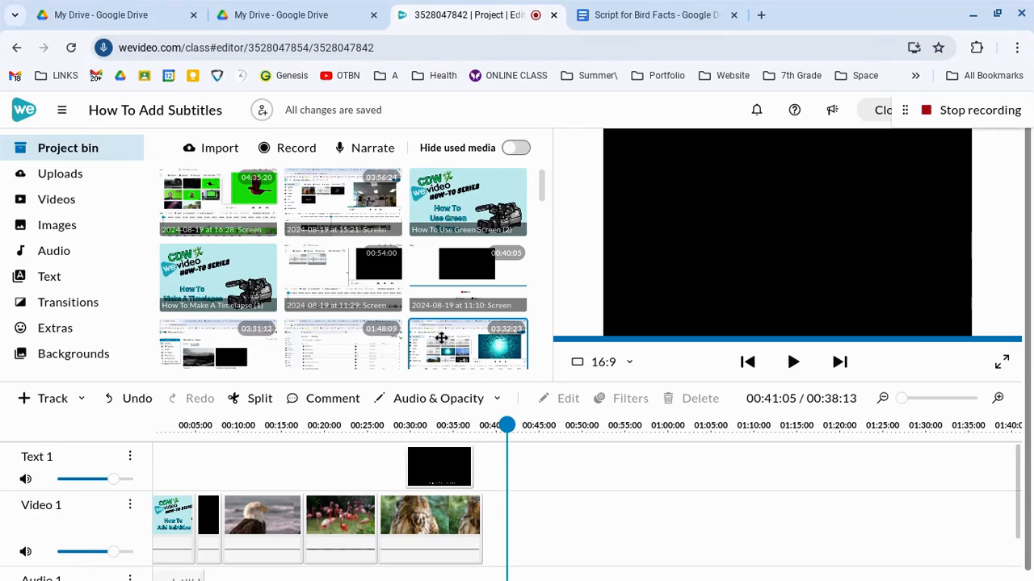
Look over the Script for Bird Facts document and play part of the eagle clip in the video timeline
mouse_move(505, 425)
mouse_down()
mouse_move(431, 425)
mouse_move(496, 425)
mouse_up()
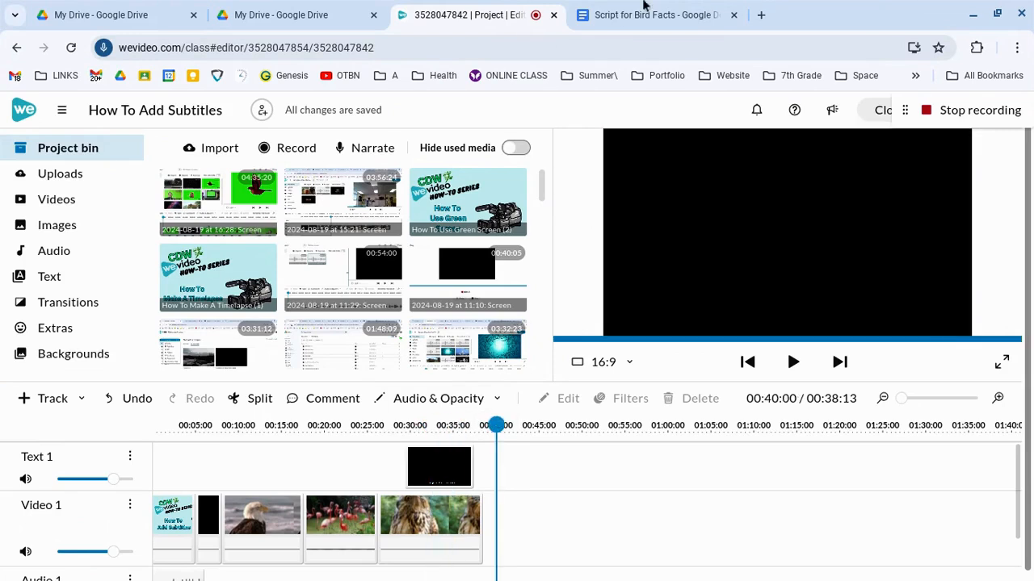
click(654, 14)
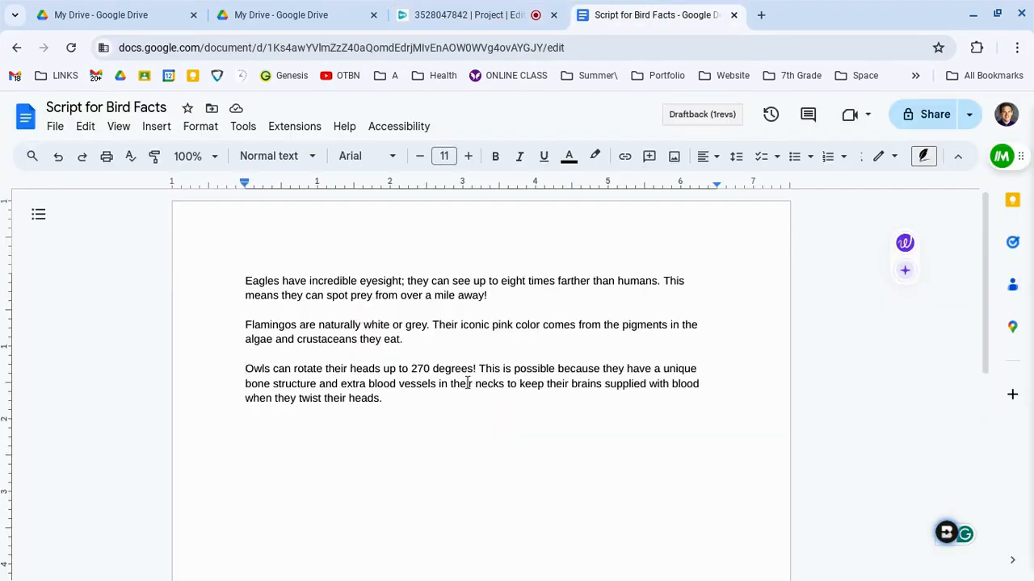
click(436, 15)
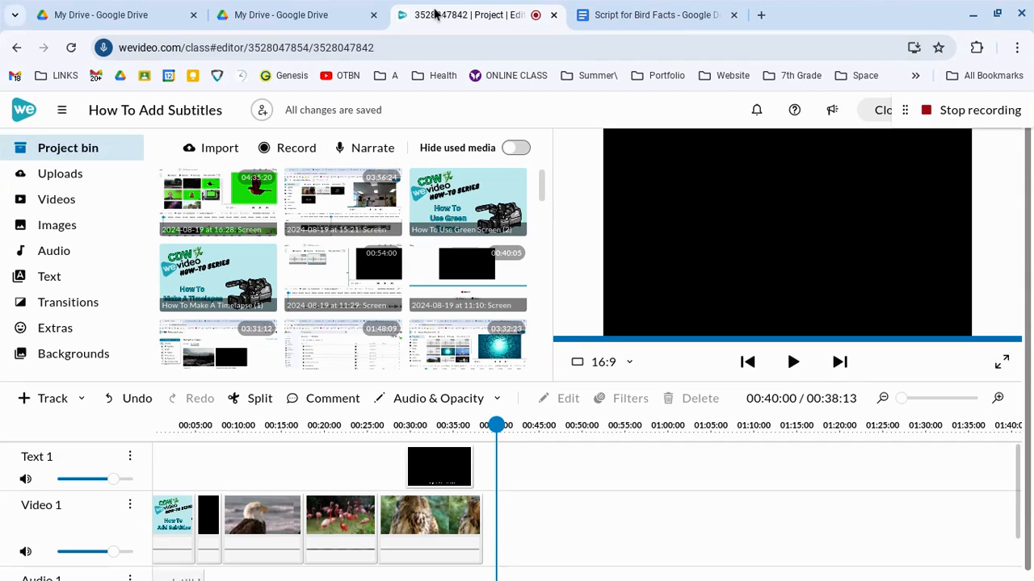
click(214, 425)
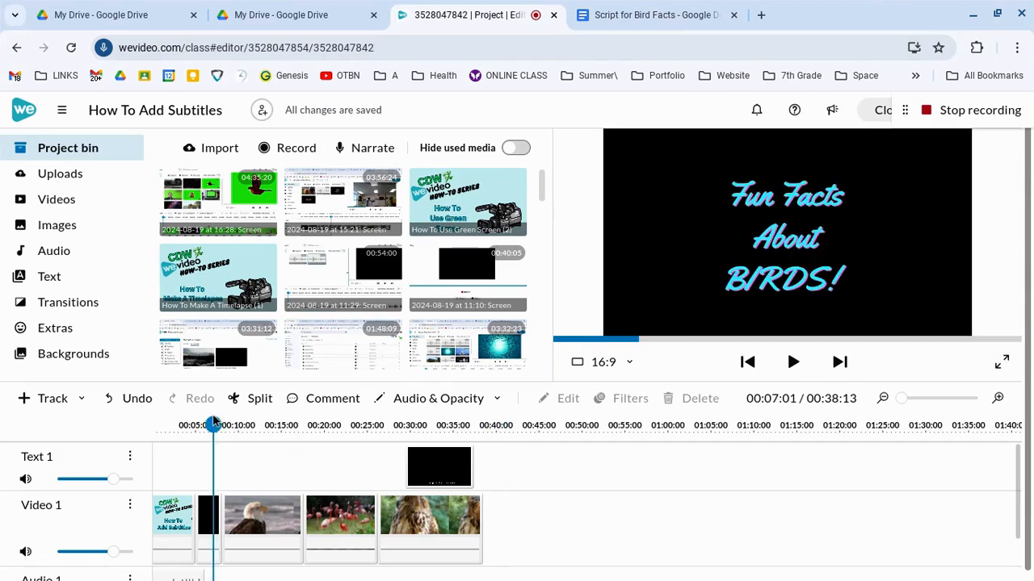
drag(214, 425, 251, 425)
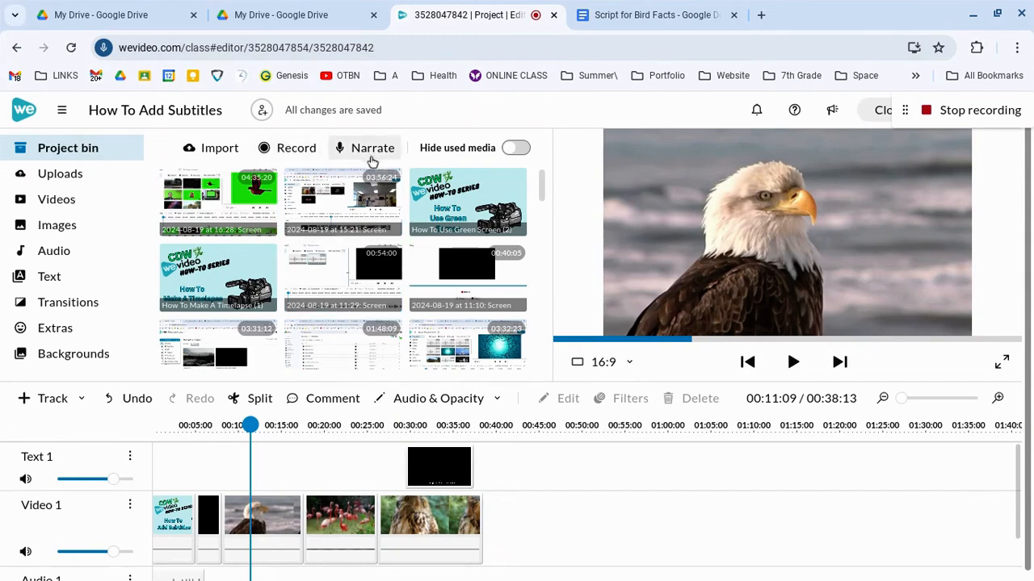
key(space)
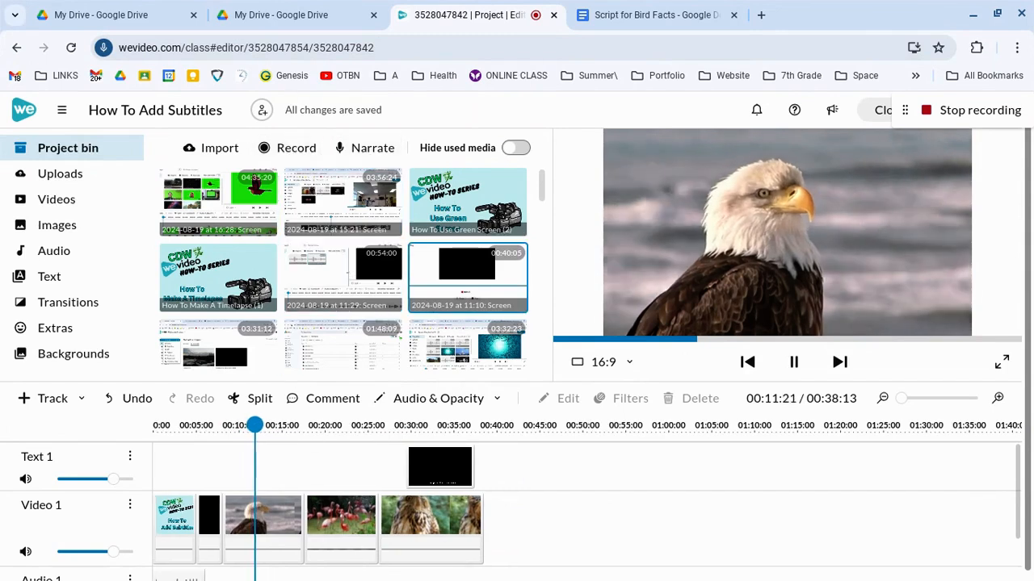
key(space)
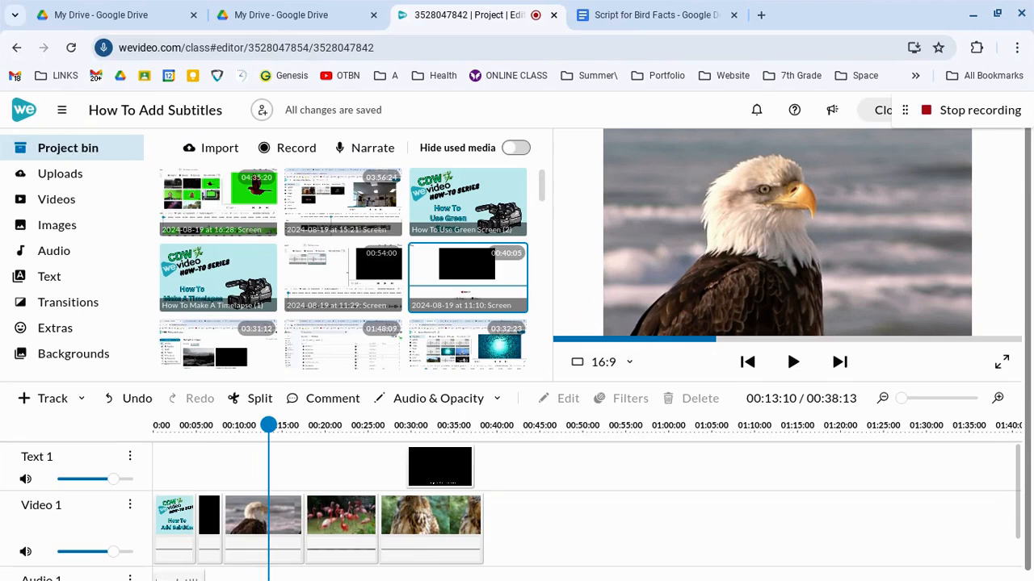
Delete the existing text clip above the owl clip on the Text 1 track
click(447, 464)
key(Delete)
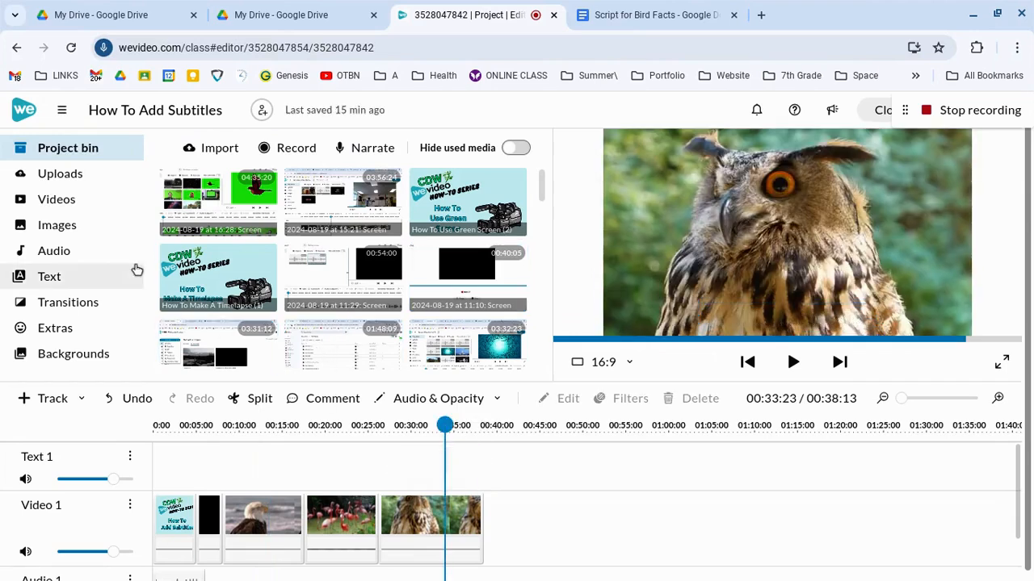
Add the Special subtitle template with the dark background box to the Text 1 track, starting with the owl clip
click(60, 276)
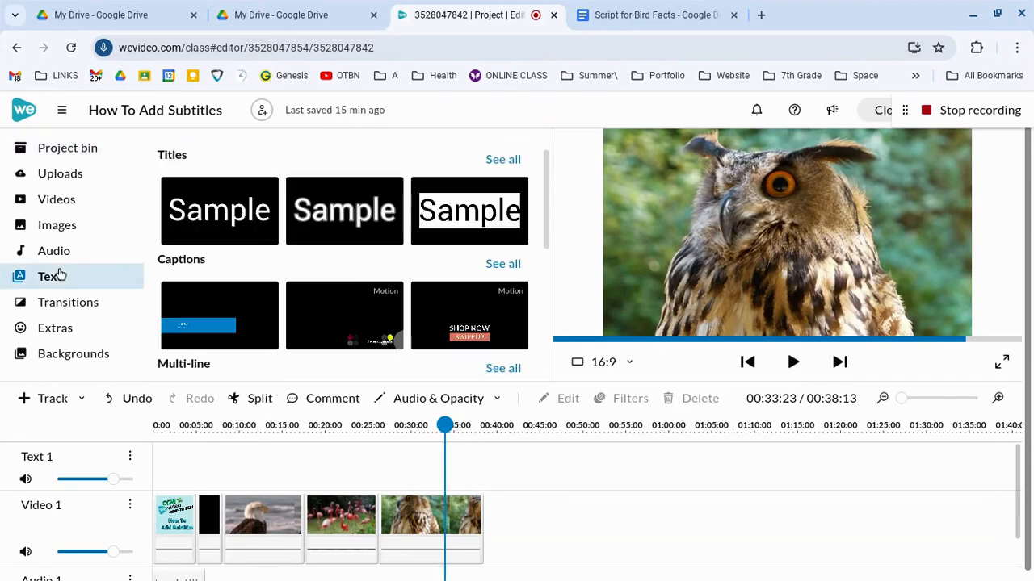
scroll(224, 212, down, 1)
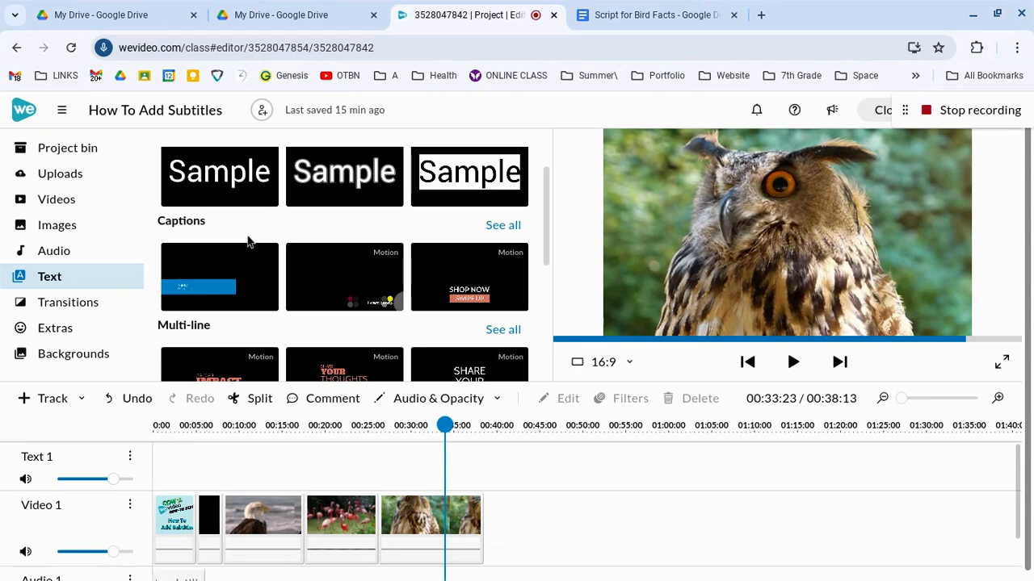
scroll(223, 219, down, 3)
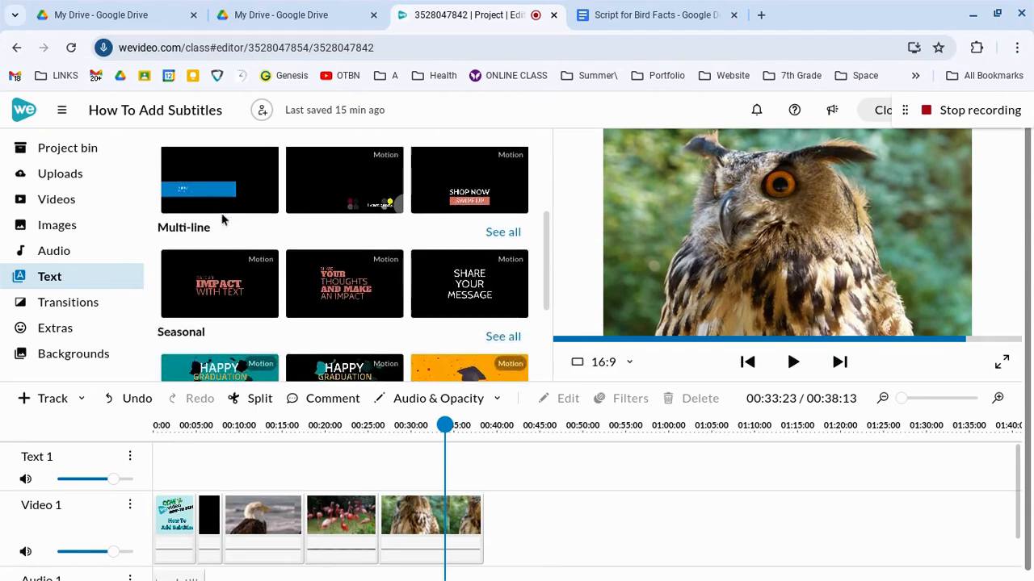
scroll(222, 219, down, 1)
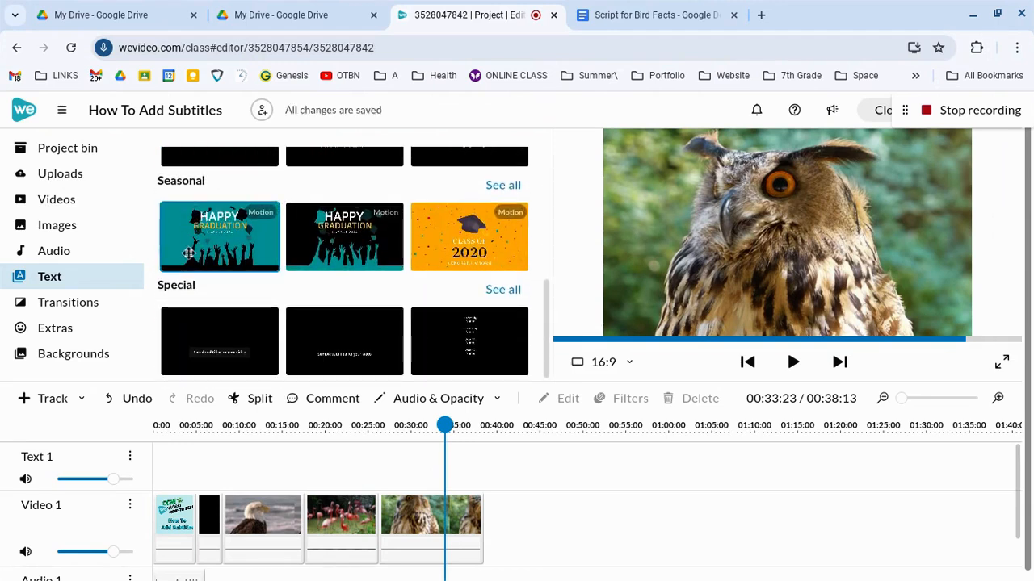
click(503, 290)
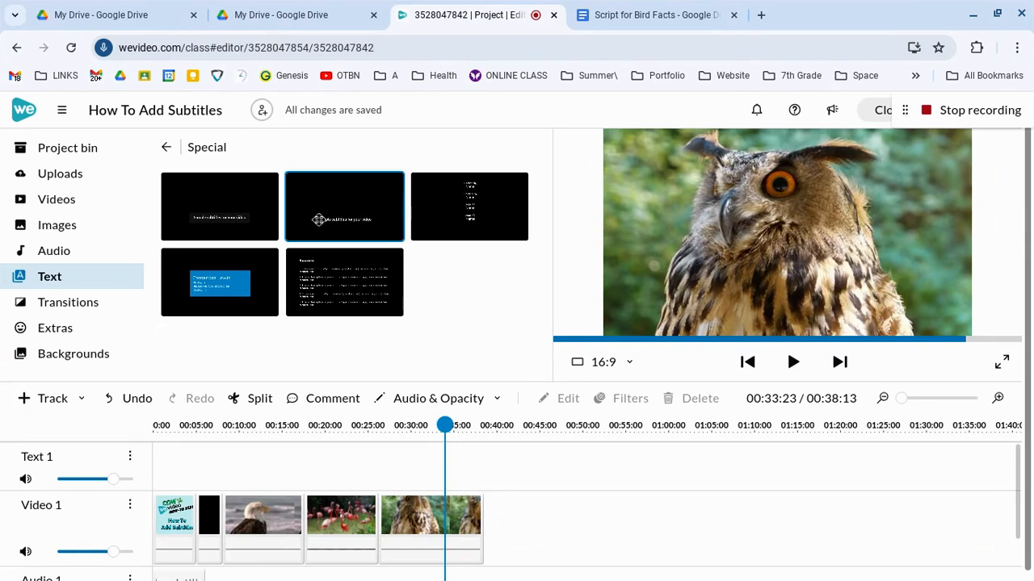
drag(251, 202, 393, 459)
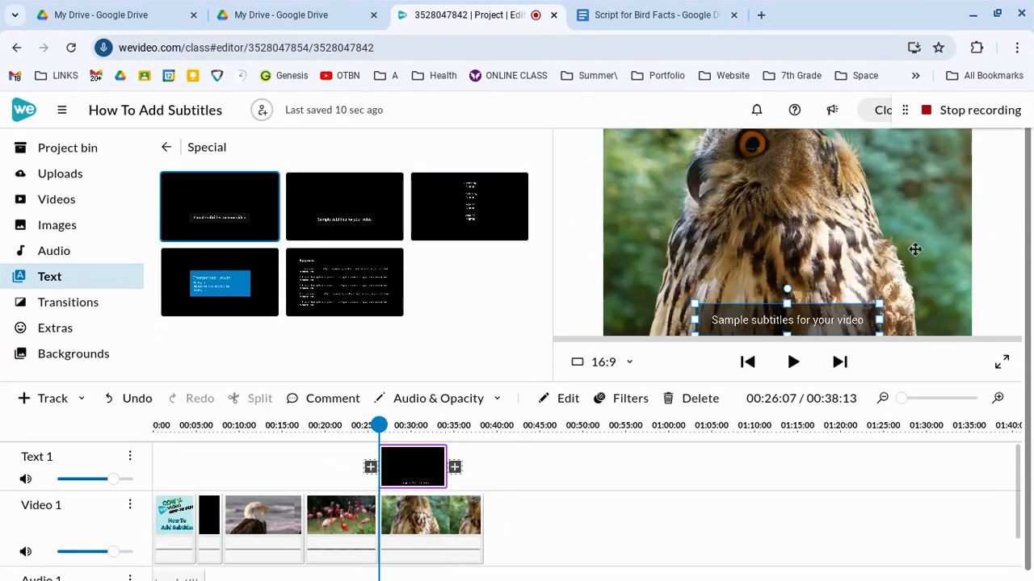
Try the plain subtitle template without a background box behind the boxed one on the Text 1 track, and remove it
drag(395, 212, 466, 465)
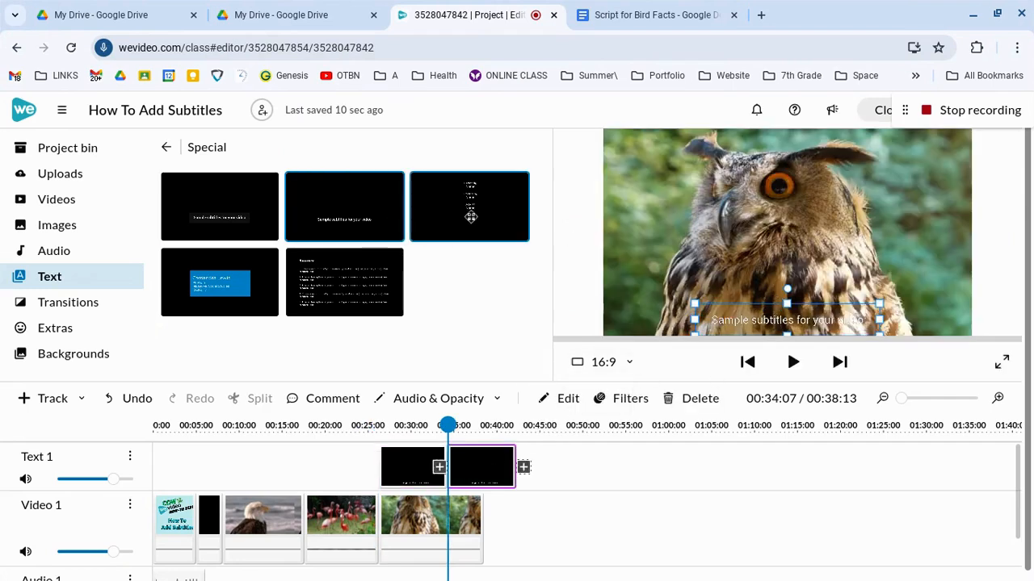
click(451, 426)
drag(451, 425, 408, 427)
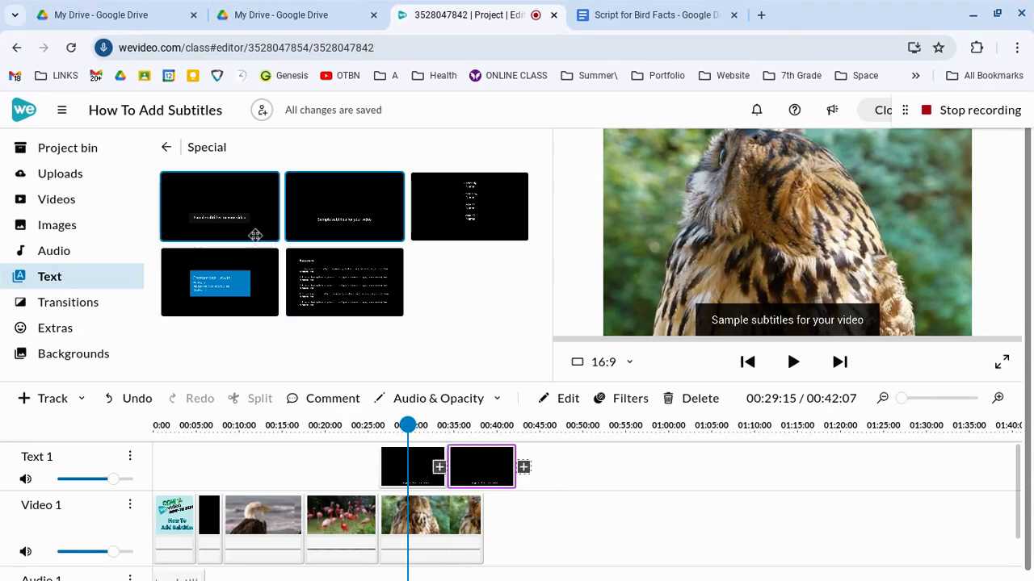
click(469, 426)
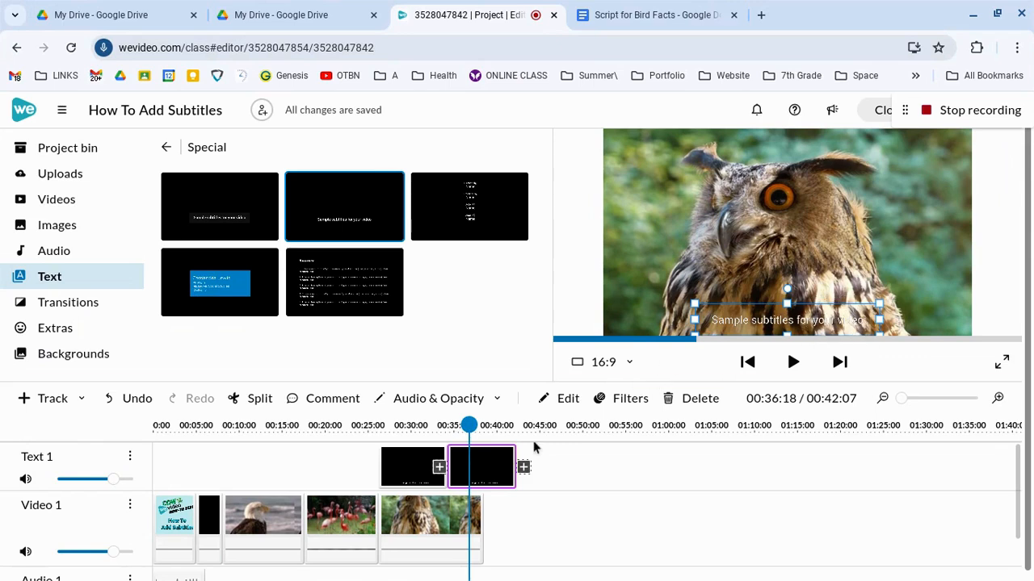
key(Delete)
Move the boxed subtitle above the eagle clip on the Text 1 track and match it to that clip's length
drag(422, 471, 309, 466)
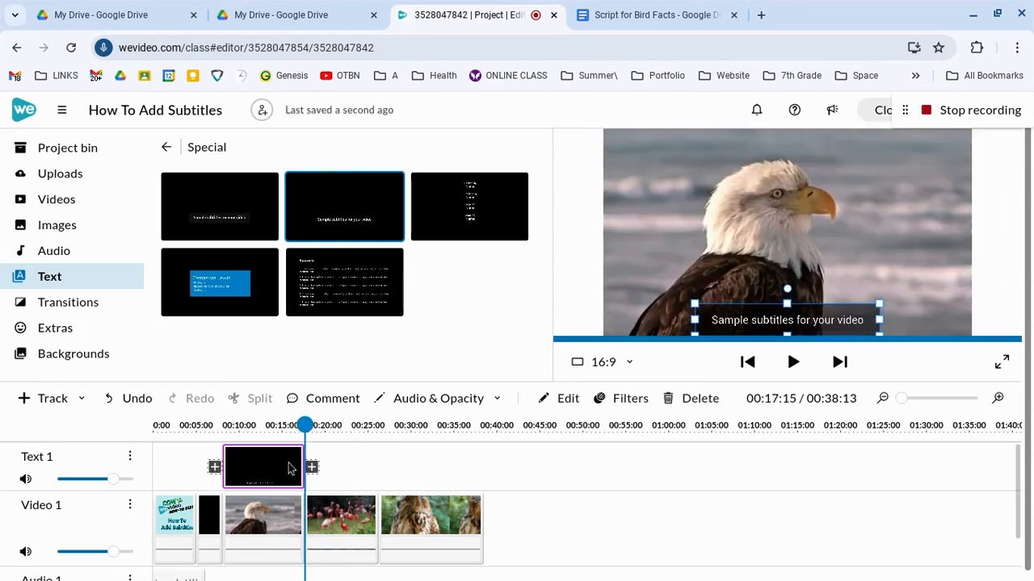
Copy the eagle paragraph from the Script for Bird Facts document in Google Docs and return to the WeVideo project
click(668, 14)
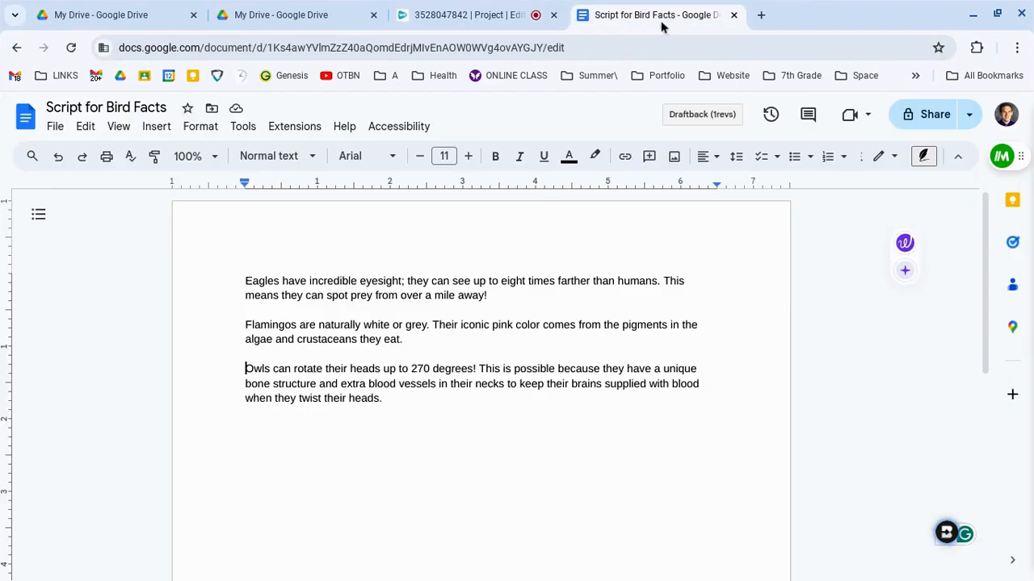
triple_click(330, 280)
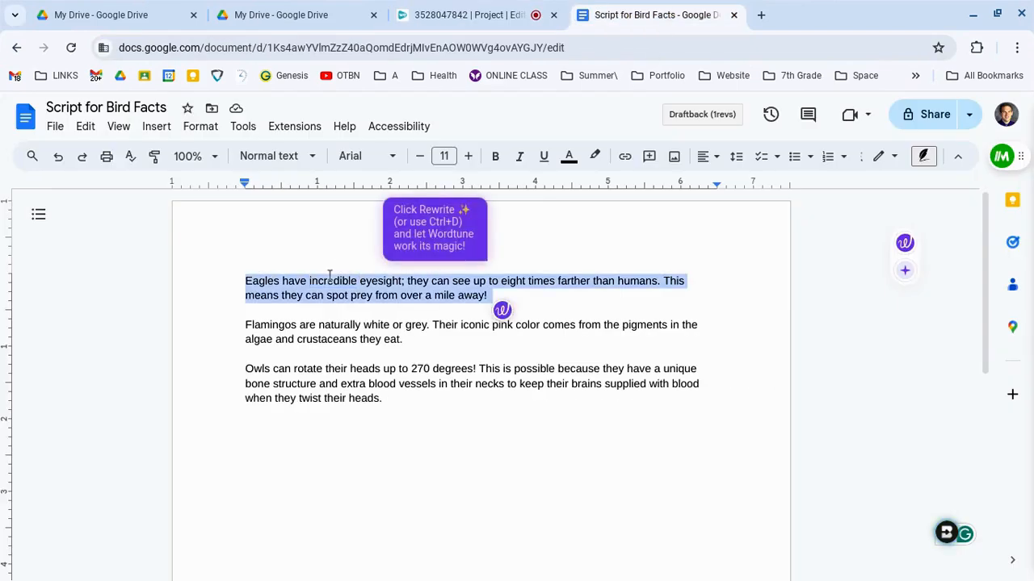
click(470, 16)
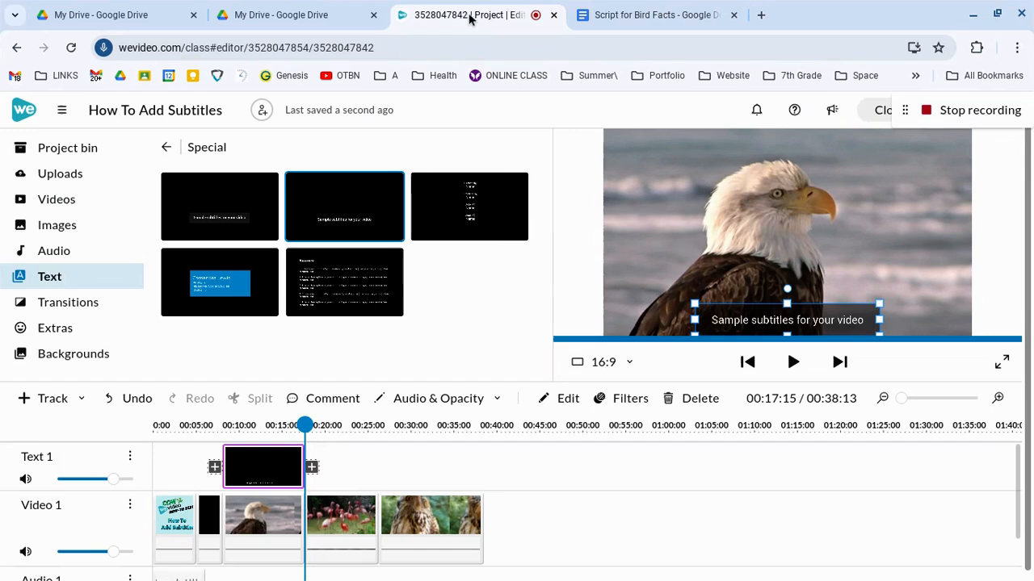
Replace the eagle subtitle's sample text with the copied paragraph beginning "Eagles have incredible eyesight" and finish editing the clip
click(277, 425)
click(266, 475)
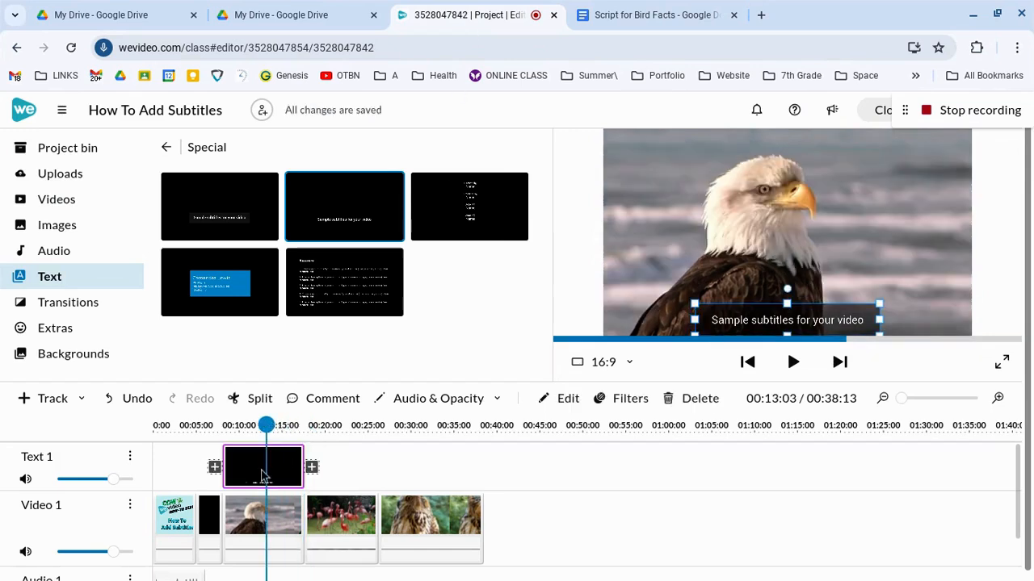
double_click(261, 475)
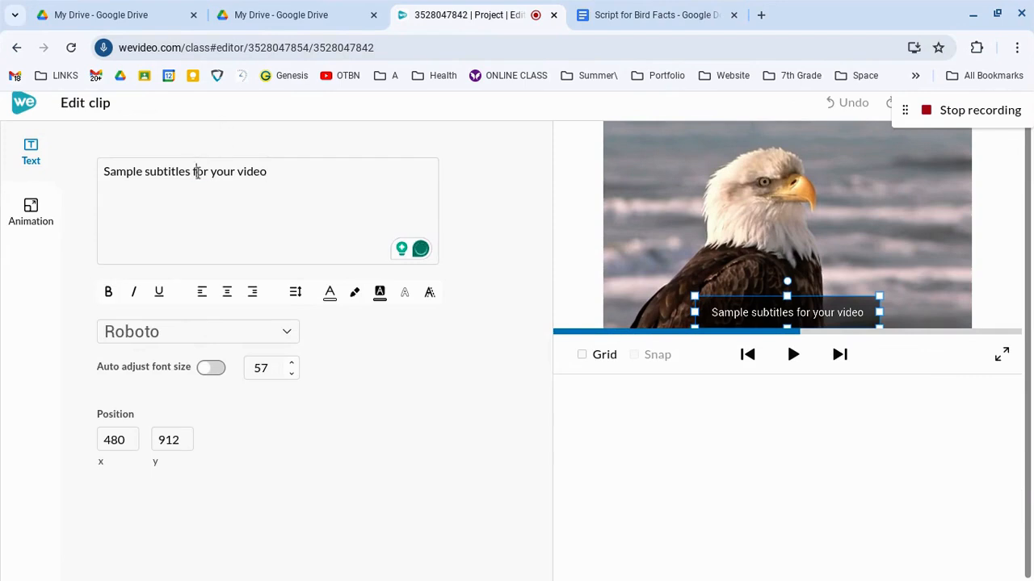
key(ctrl+a)
text(Eagles have incredible eyesight; they can see up to eight times better than humans. This means they can spot prey from over a mile away!)
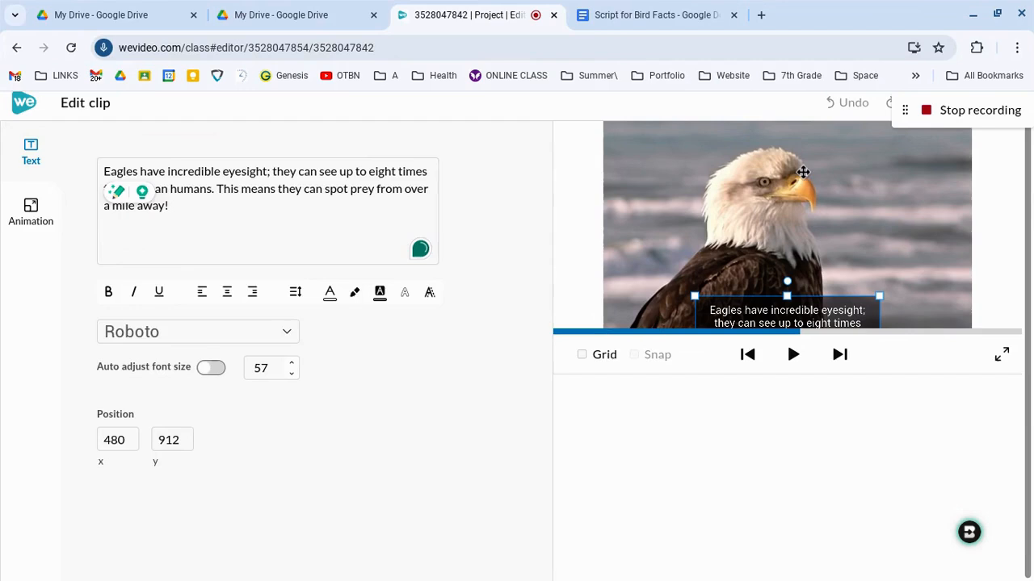
drag(902, 111, 826, 512)
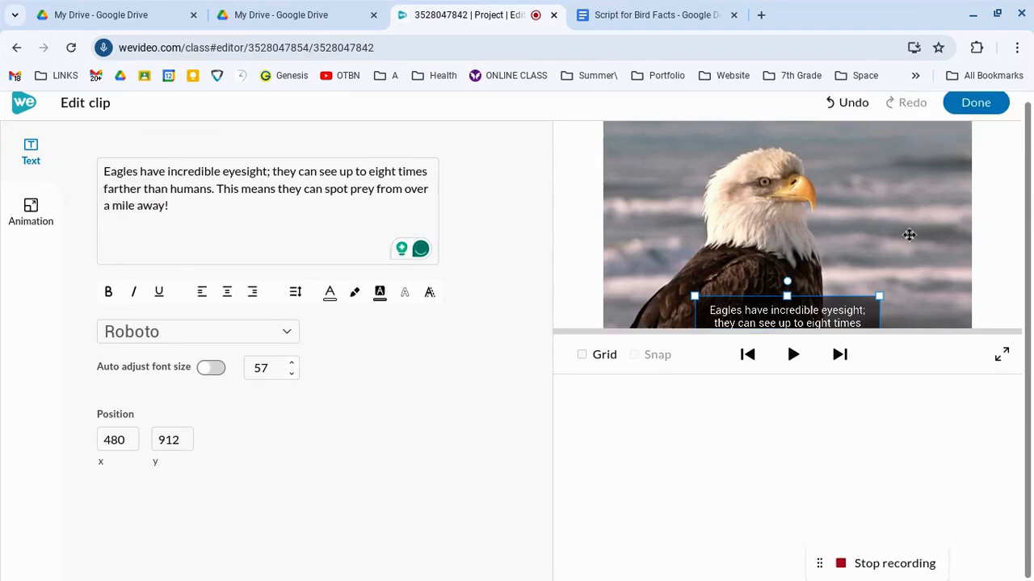
click(974, 103)
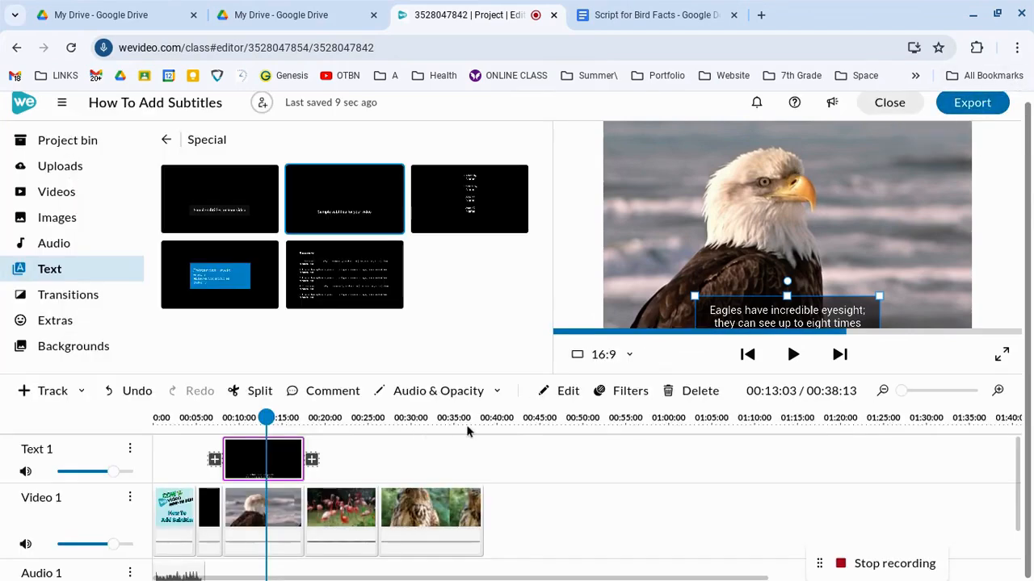
Play back the eagle section and raise the subtitle box in the frame so its whole text fits
drag(263, 416, 223, 415)
key(space)
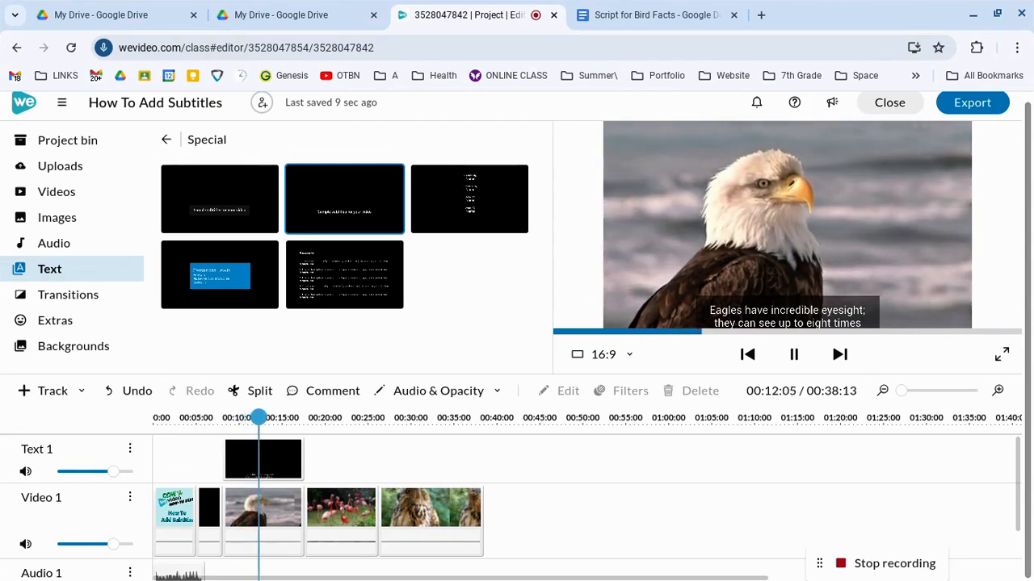
key(space)
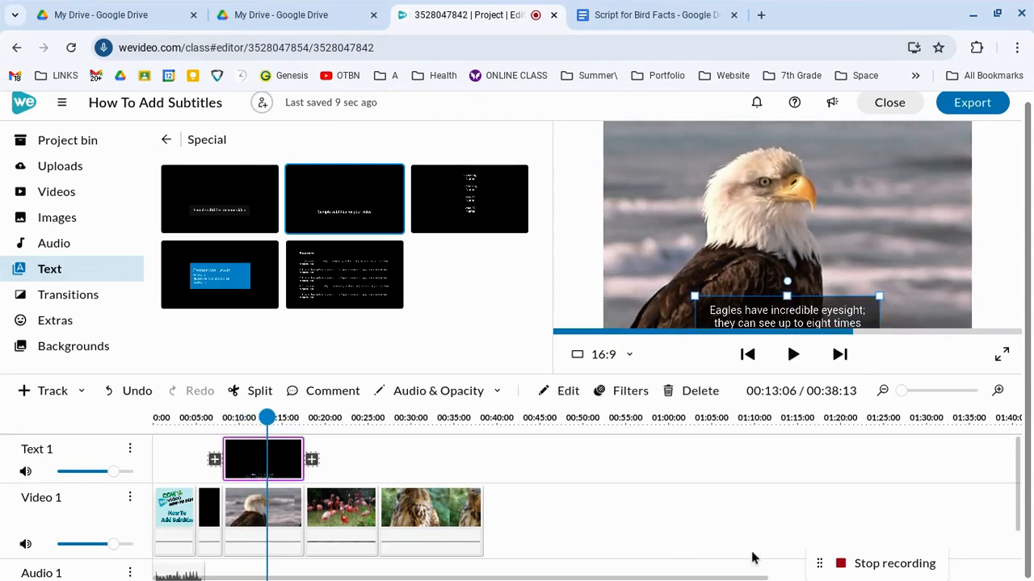
drag(769, 308, 768, 254)
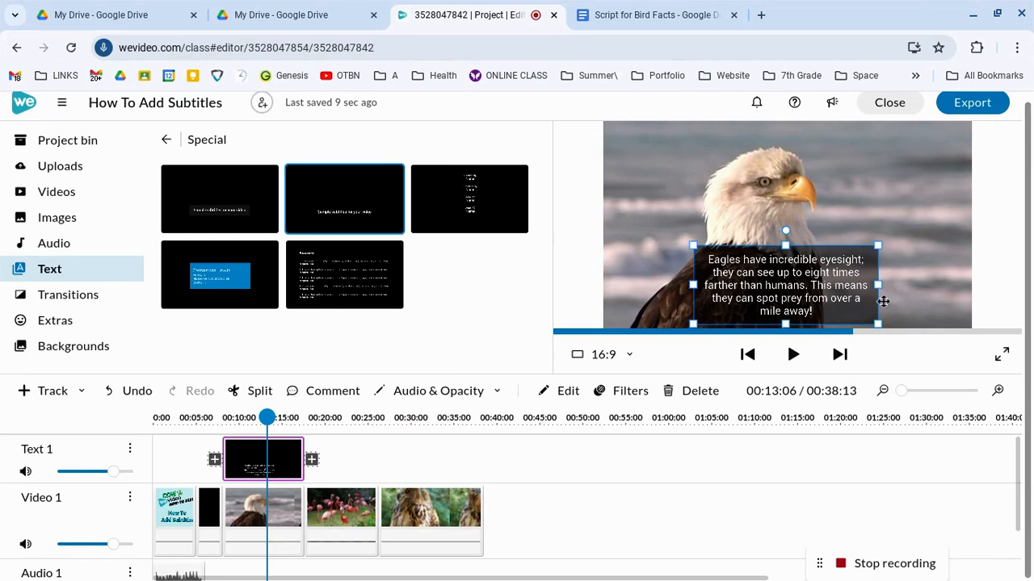
Widen the eagle subtitle box on both sides to nearly the full frame width and lower its upper edge
drag(879, 285, 964, 286)
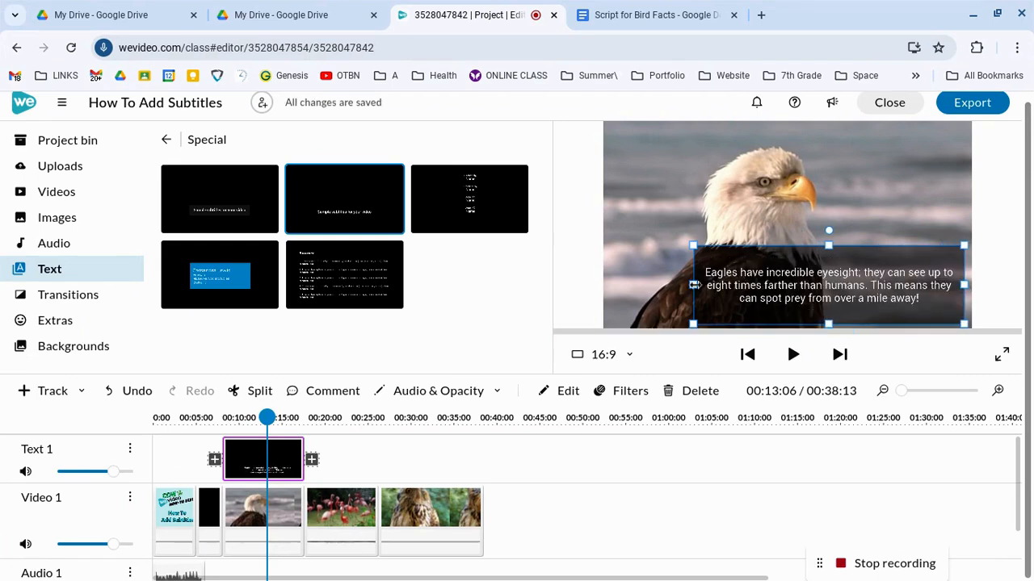
drag(692, 286, 607, 285)
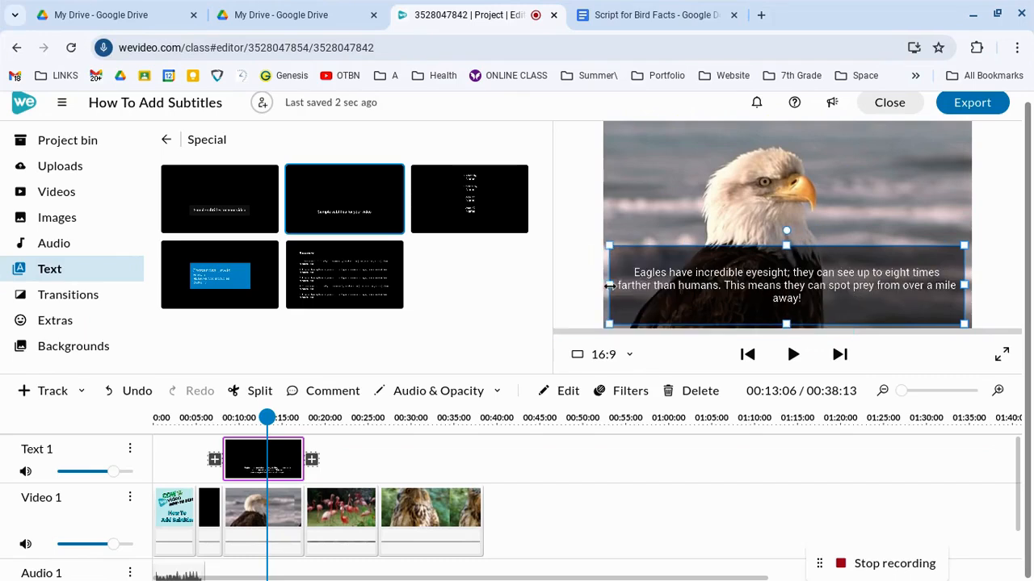
drag(788, 247, 790, 274)
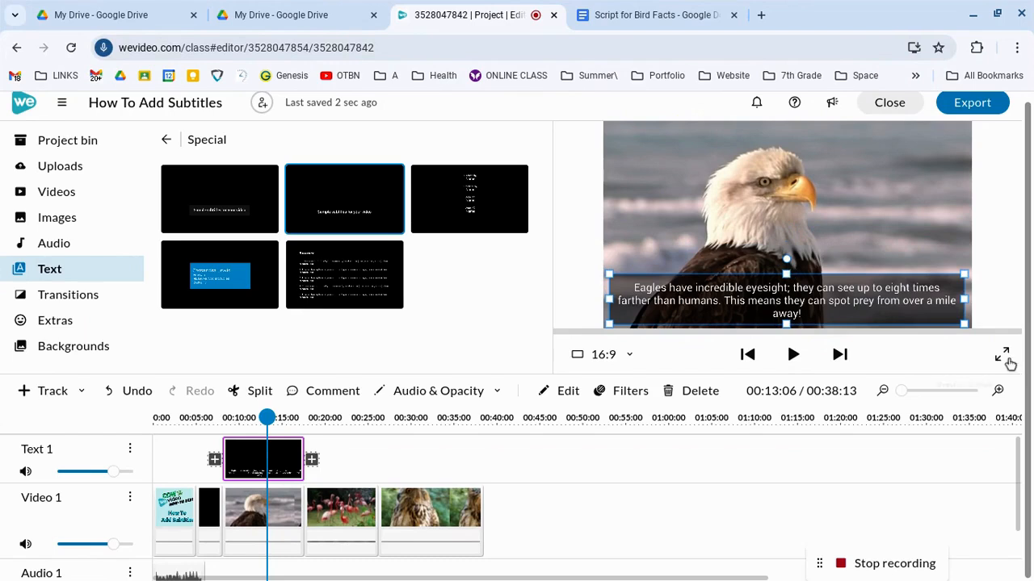
Play the eagle section with the wide subtitle box and undo the box's resizing
key(space)
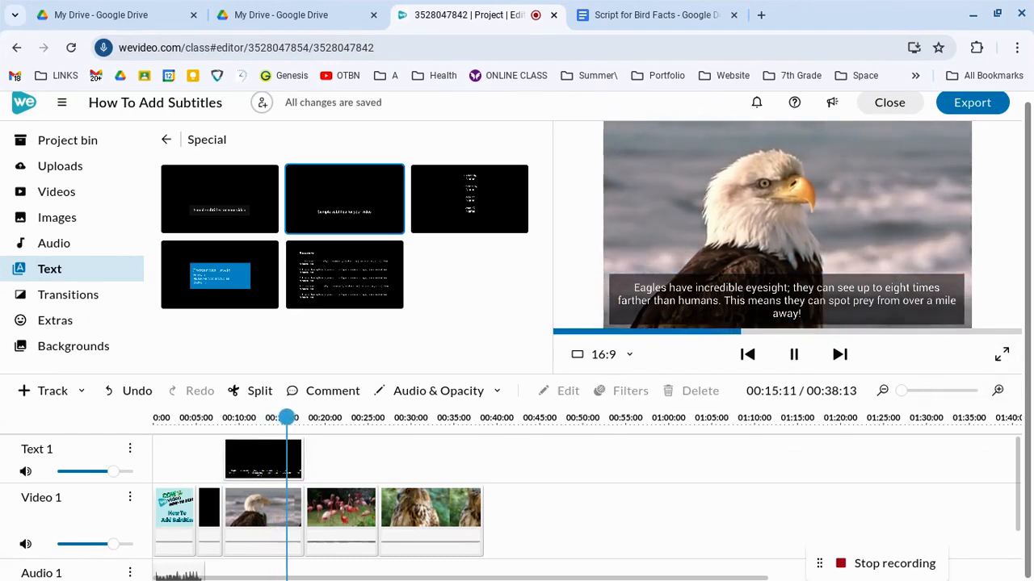
click(284, 468)
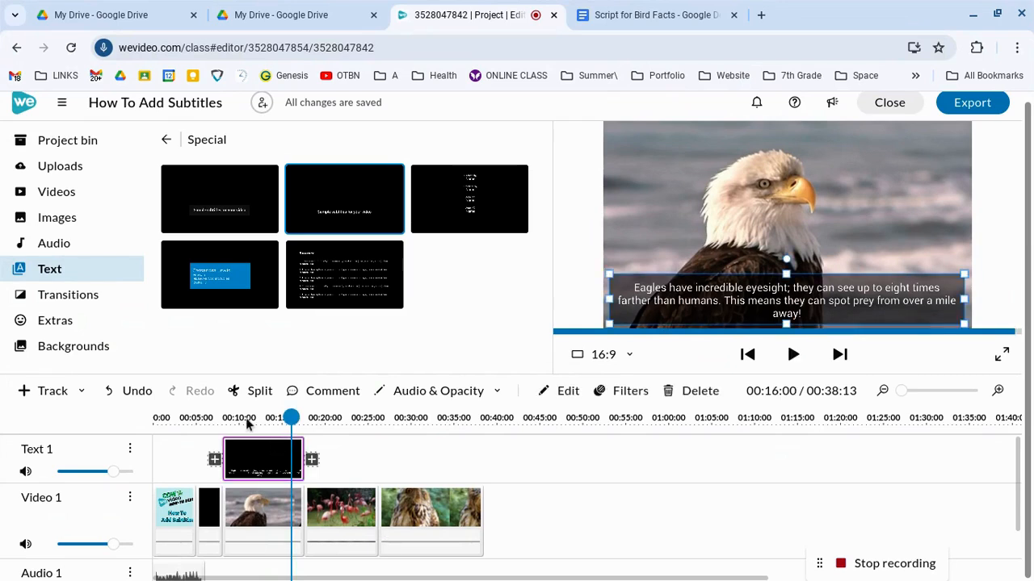
key(ctrl+z)
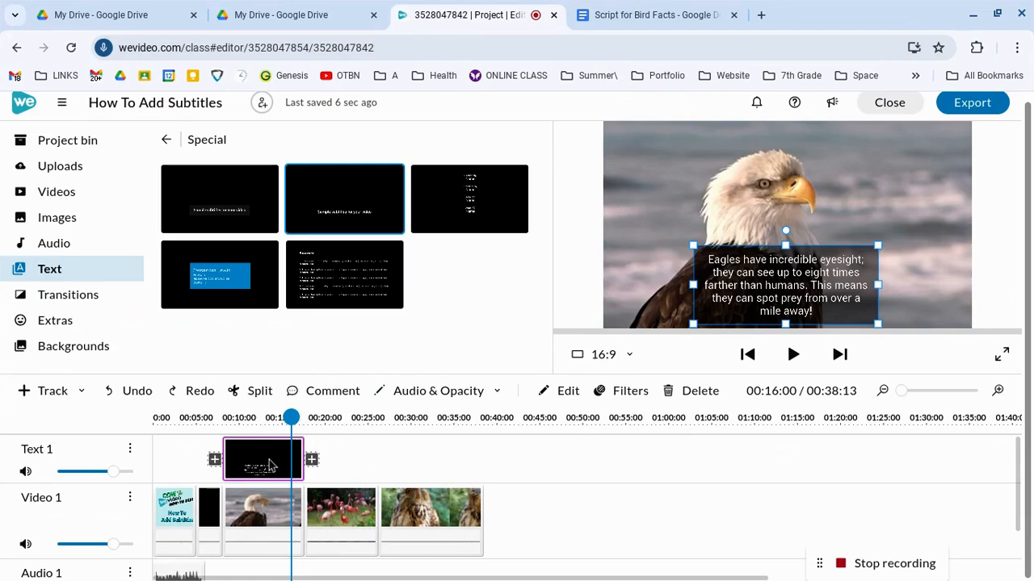
Shorten the eagle subtitle to end at about 00:12:24 and paste a copy after it, trimmed to end with the eagle clip
drag(303, 449, 260, 452)
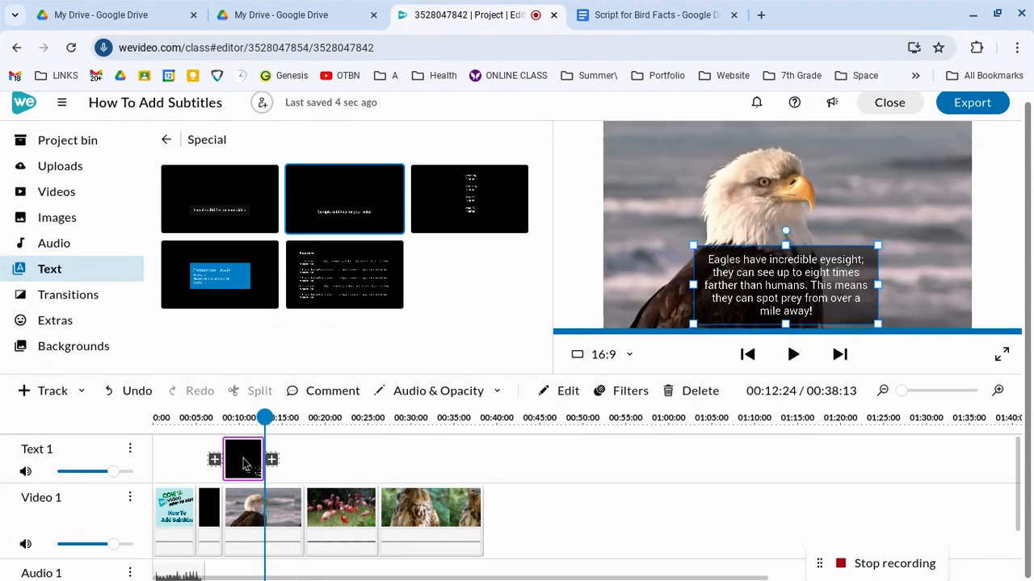
drag(265, 417, 268, 419)
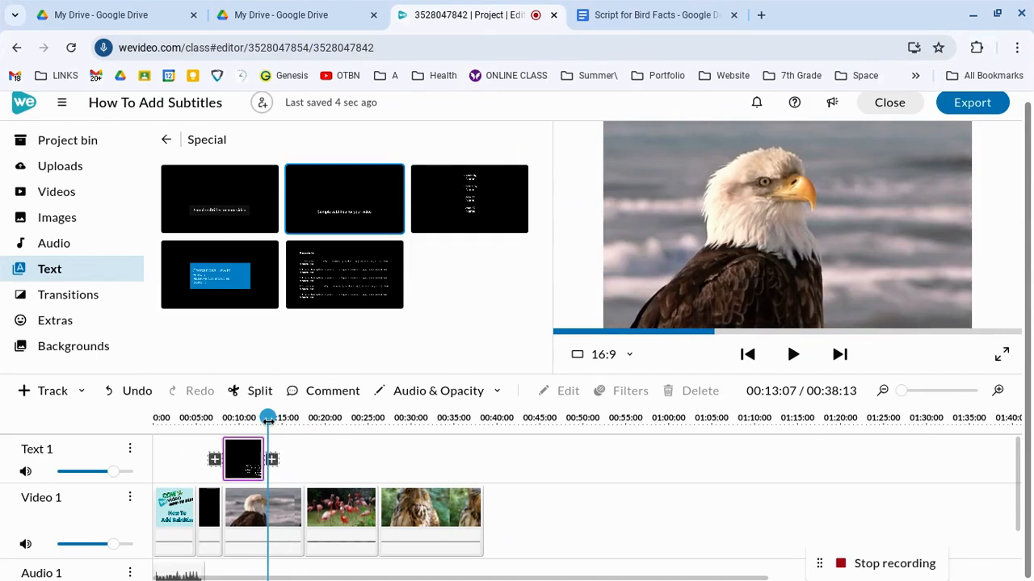
key(ctrl+v)
mouse_move(288, 462)
mouse_down()
mouse_move(282, 455)
mouse_move(299, 450)
mouse_up()
click(362, 441)
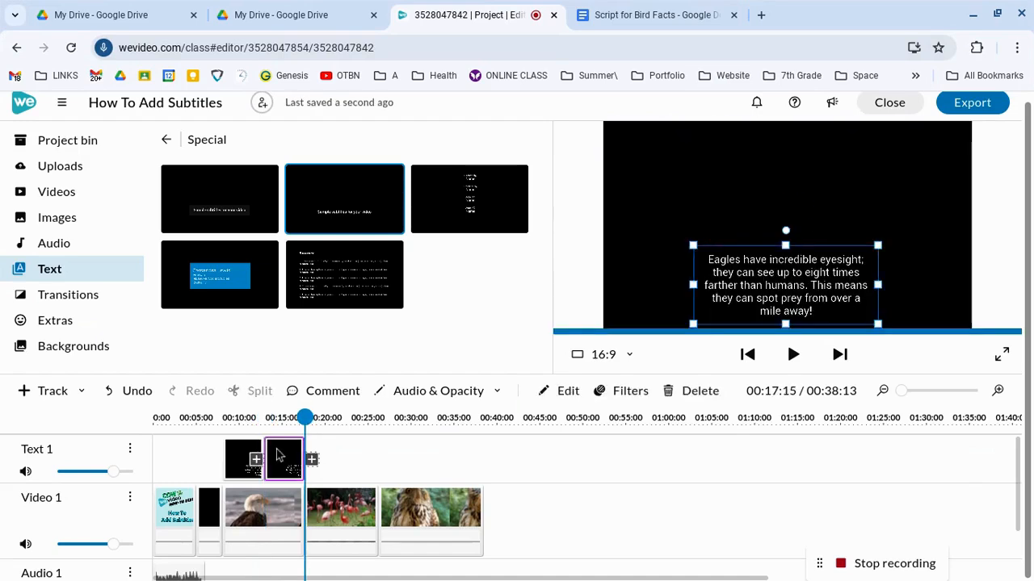
Delete the sentence "This means they can spot prey from over a mile away!" from the first eagle subtitle and finish editing
double_click(244, 458)
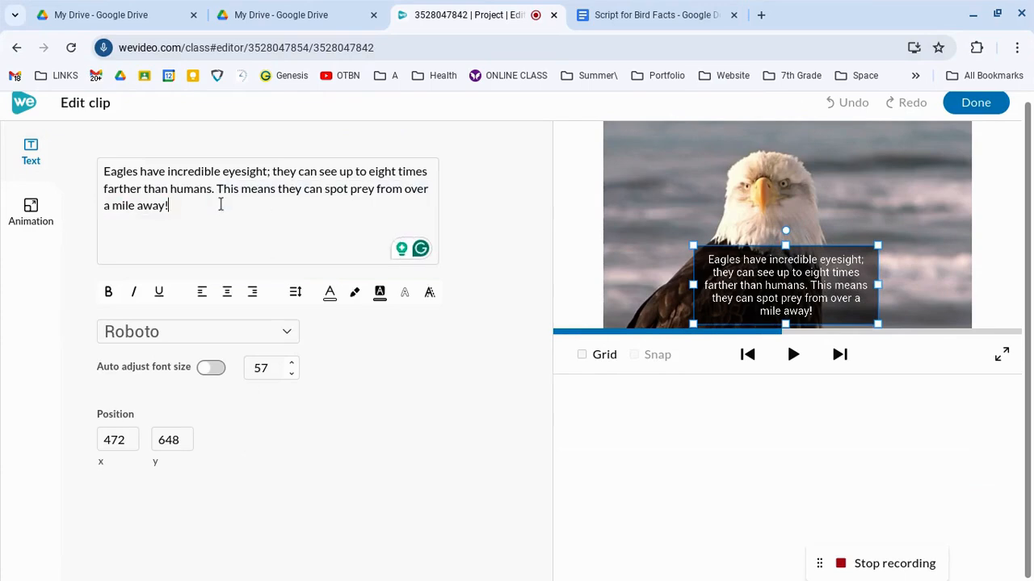
drag(219, 204, 216, 188)
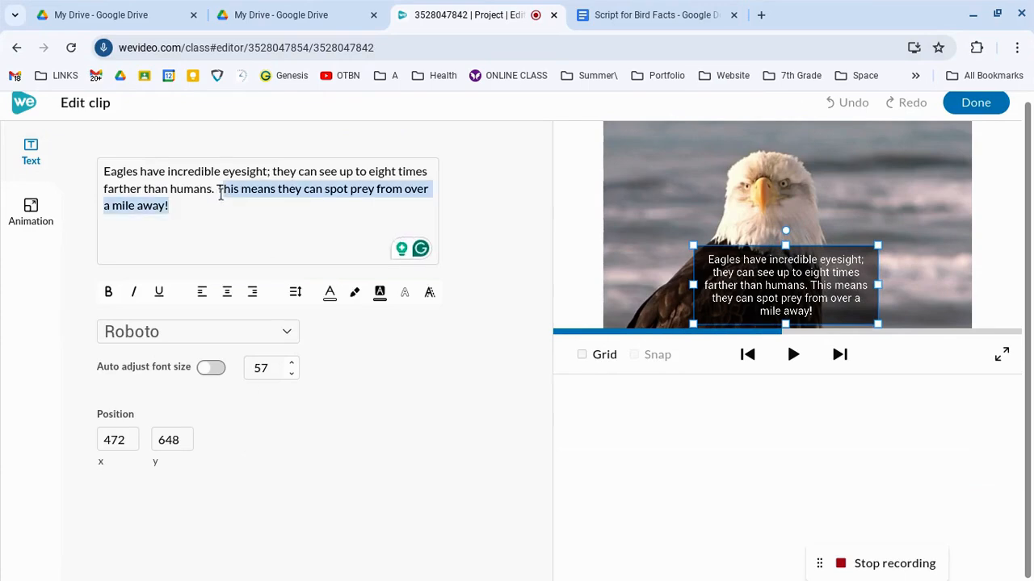
key(BackSpace)
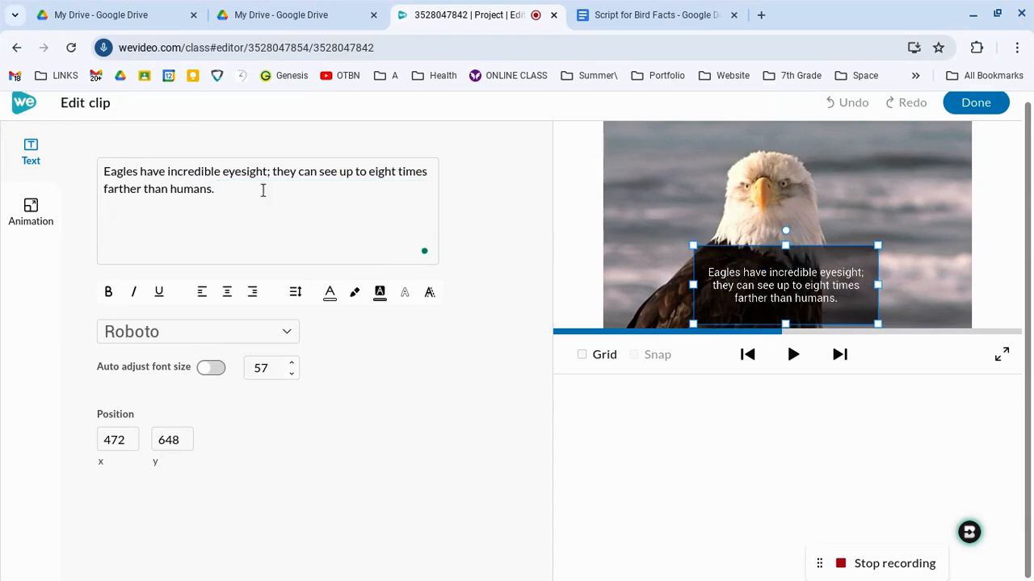
click(976, 104)
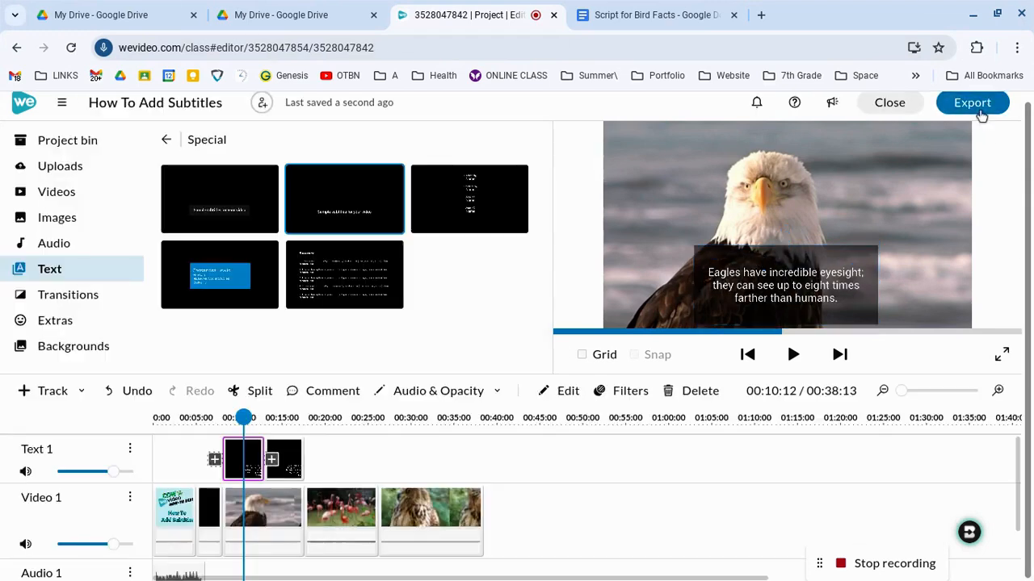
Delete the sentence beginning "Eagles have incredible eyesight" from the second eagle subtitle and finish editing
click(283, 417)
double_click(284, 459)
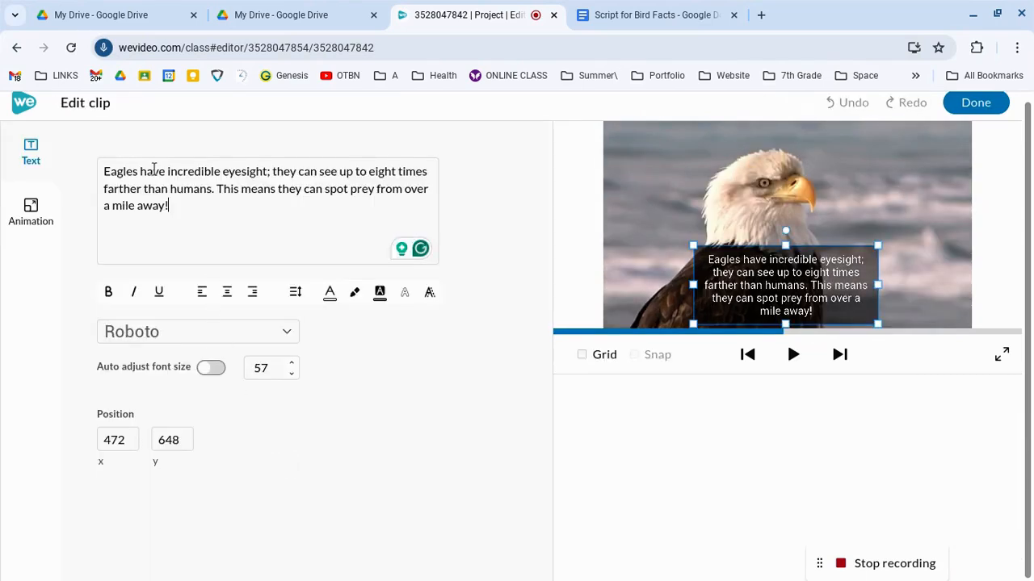
drag(217, 189, 113, 168)
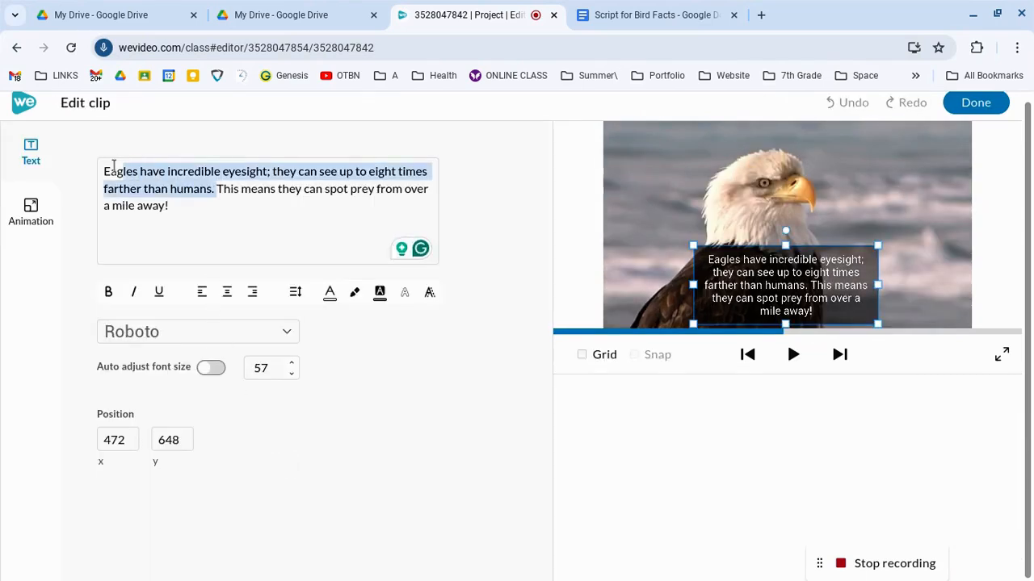
key(BackSpace)
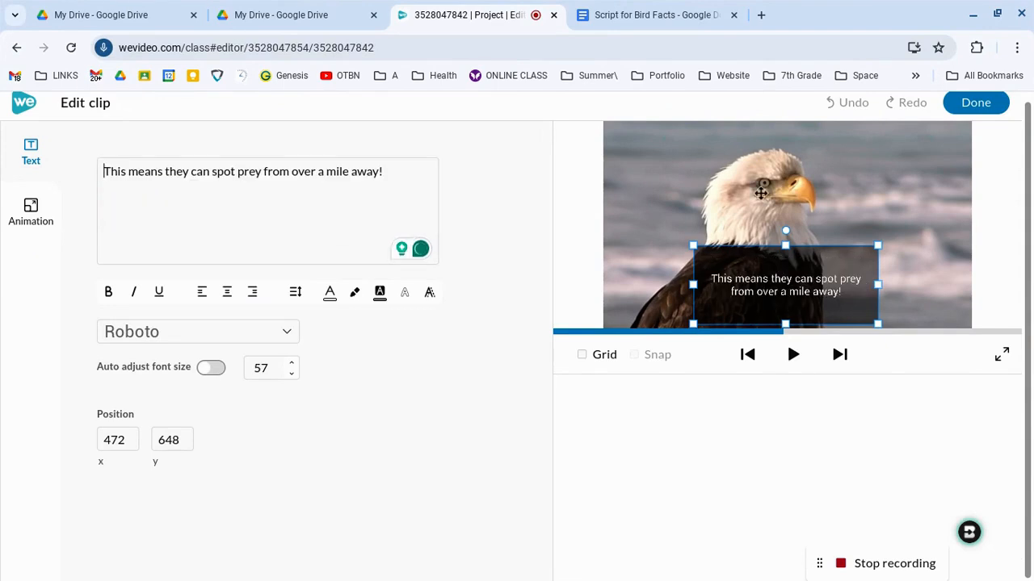
click(977, 102)
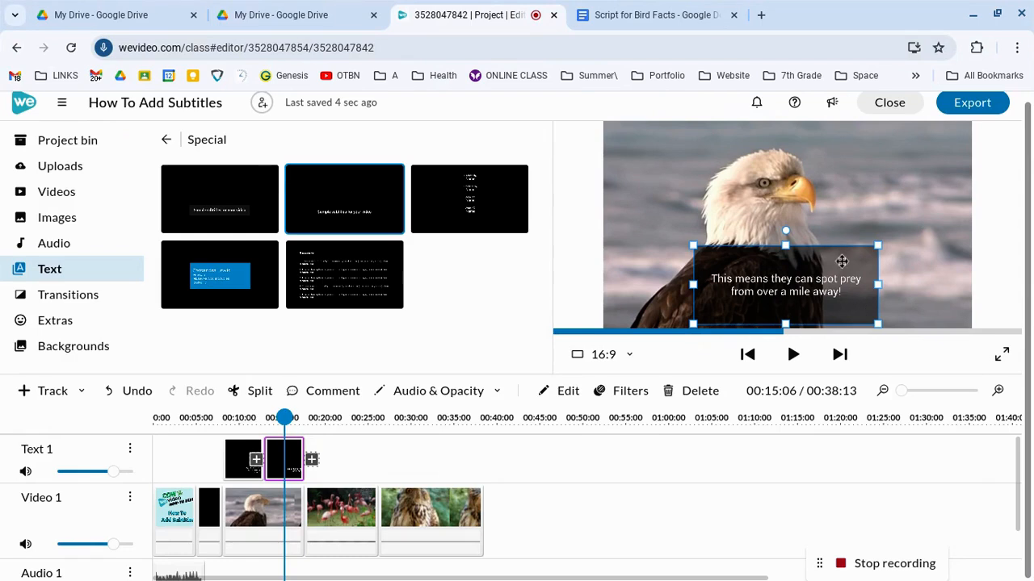
Lower the upper edges of both eagle subtitle boxes to fit closely around their shortened texts
drag(789, 246, 786, 284)
double_click(242, 457)
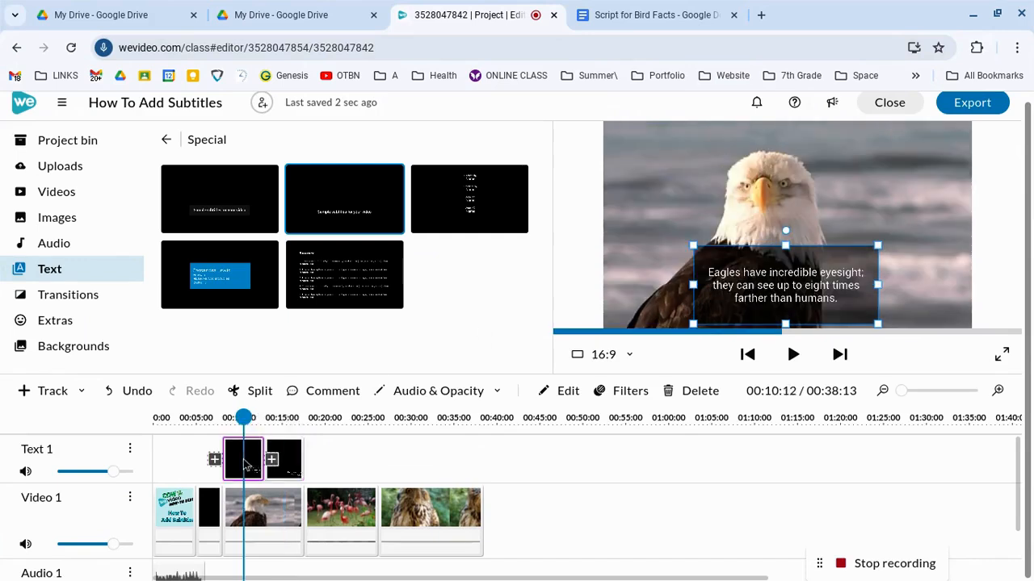
drag(786, 247, 786, 274)
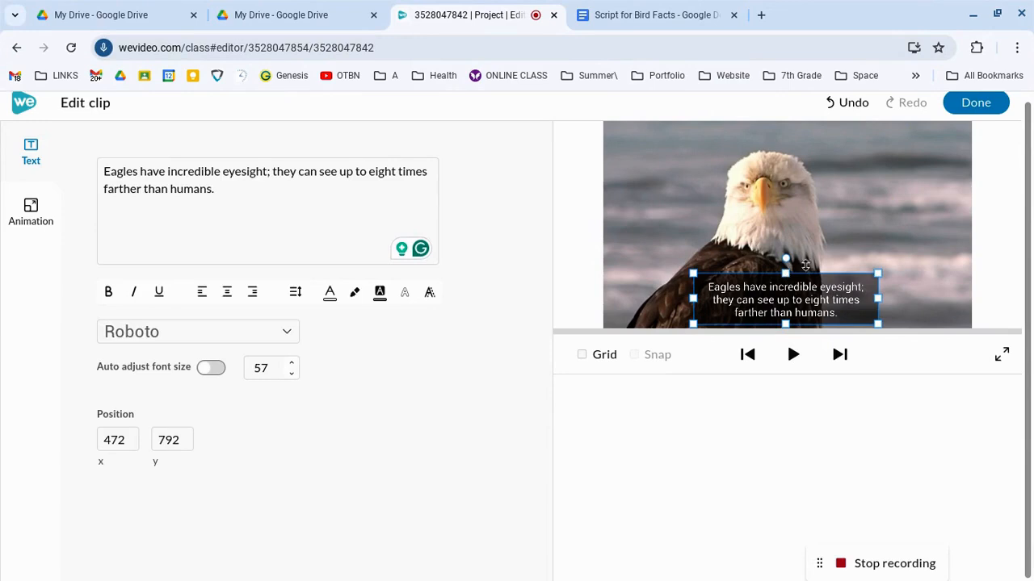
click(978, 109)
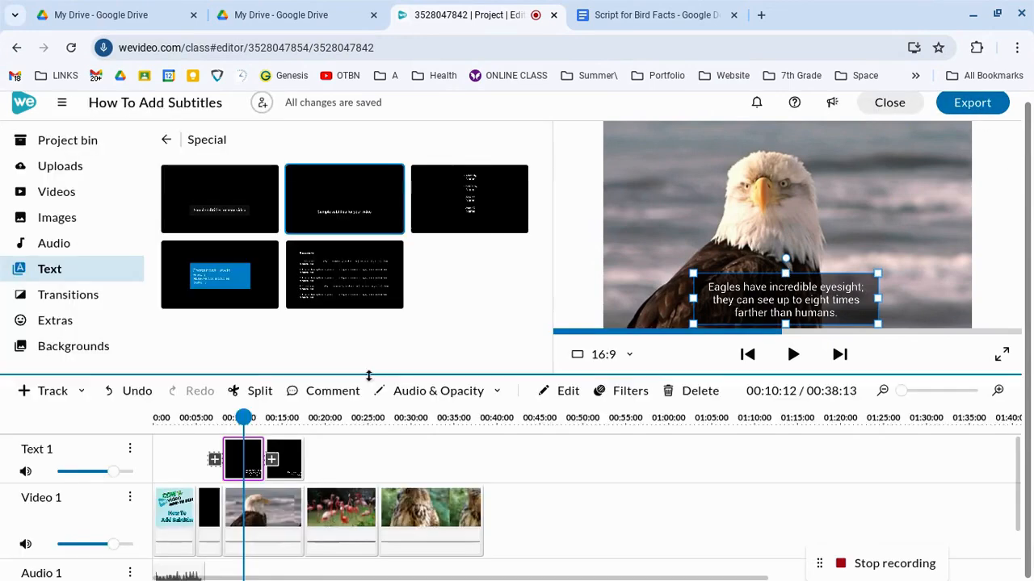
Play back the eagle section, trim the second subtitle's start to about 00:13:23 and extend the first subtitle to meet it
drag(245, 418, 224, 417)
key(space)
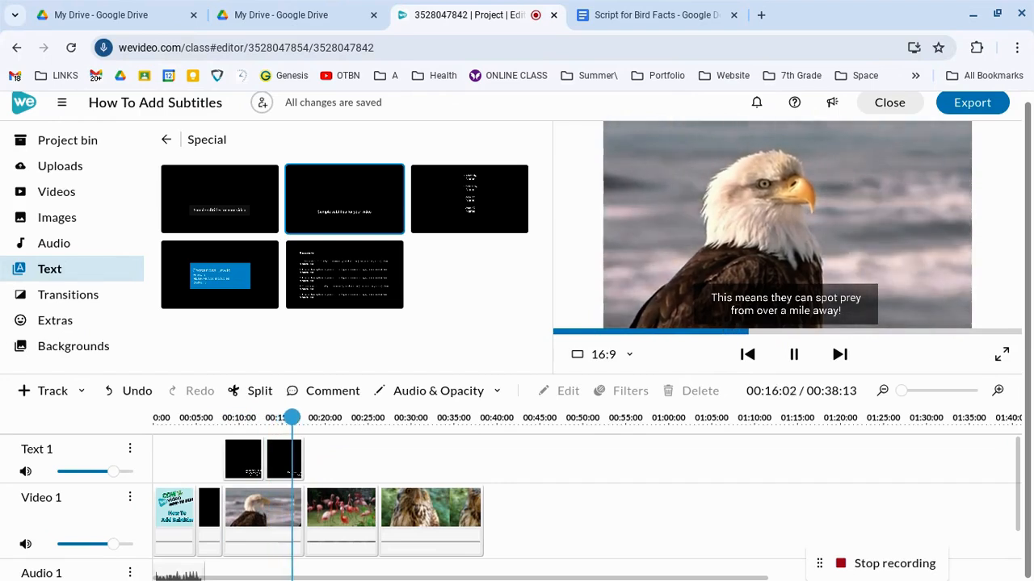
click(243, 458)
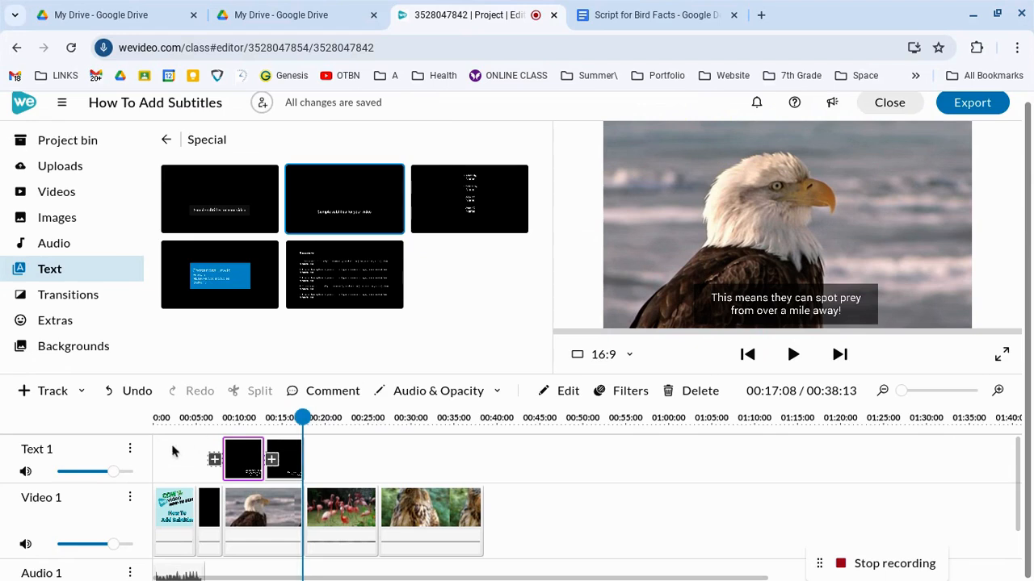
drag(303, 417, 258, 418)
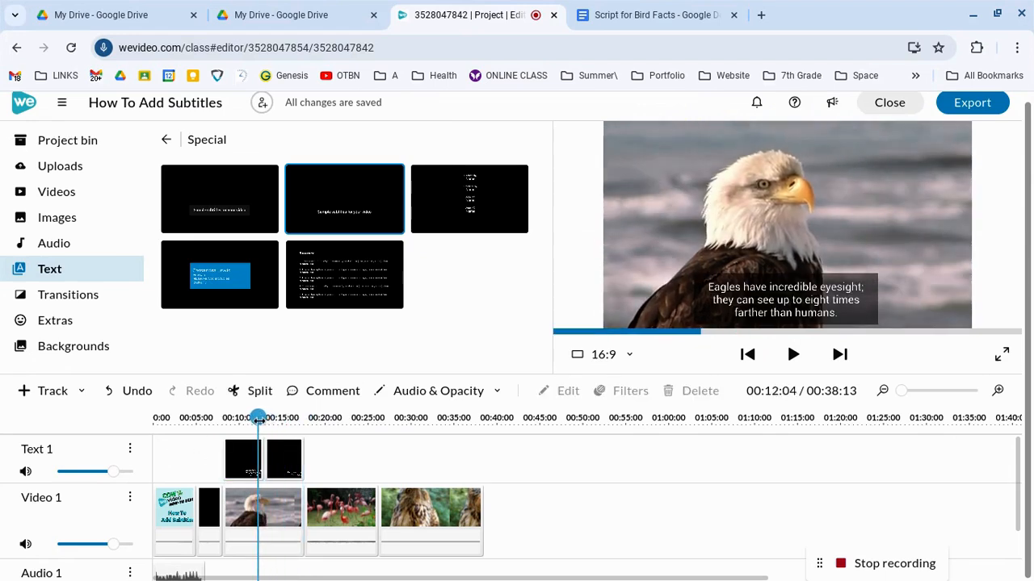
key(space)
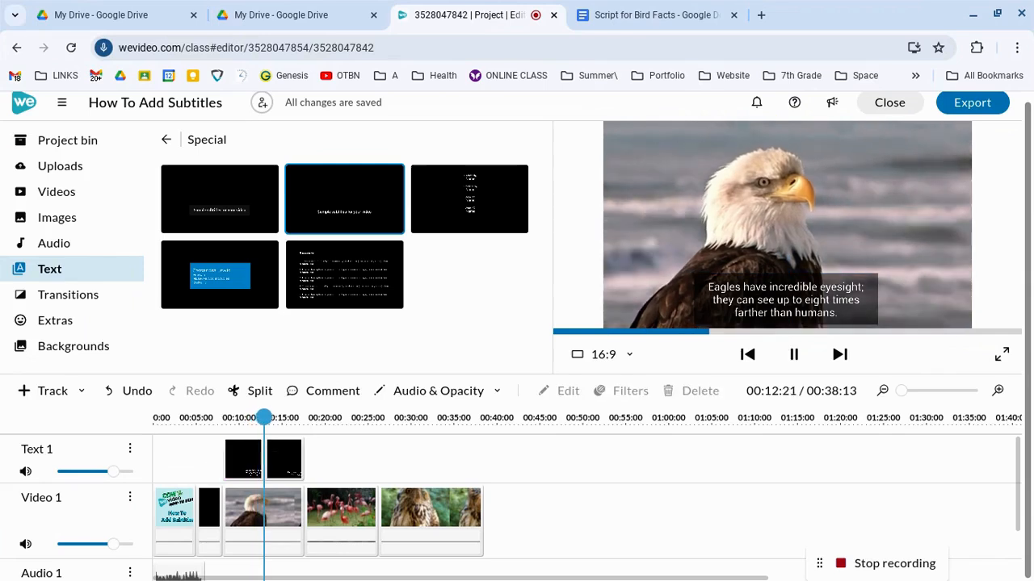
key(space)
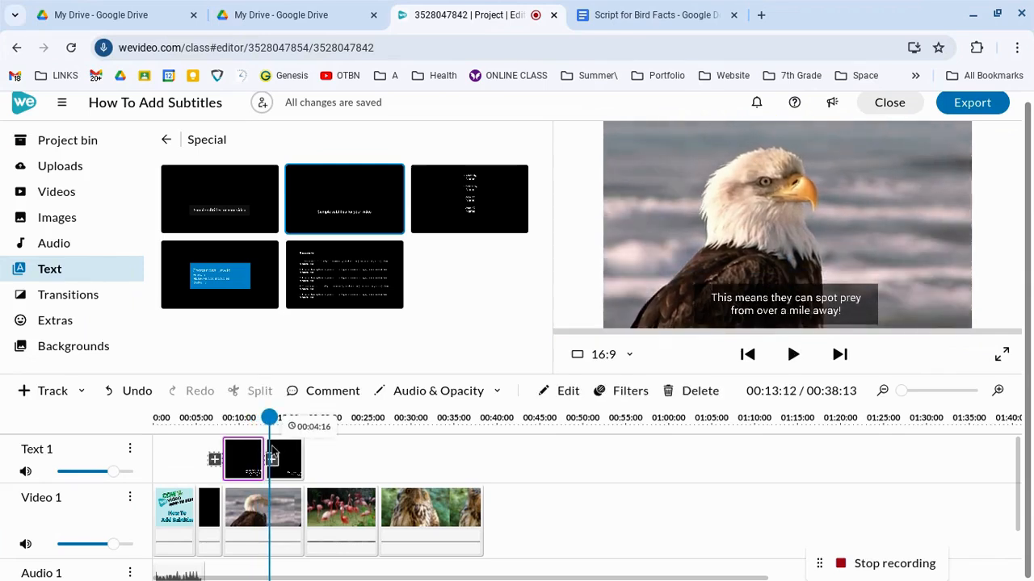
click(273, 453)
drag(269, 447, 282, 449)
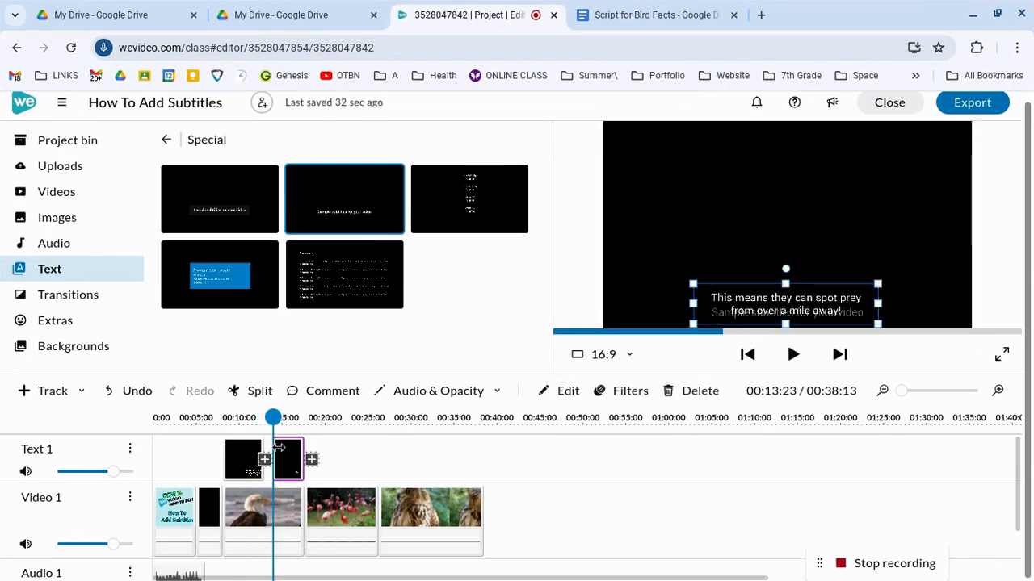
click(255, 454)
drag(264, 447, 272, 448)
Add the sample subtitle with a shaded background to the Text 1 track, spanning the flamingo clip
click(320, 419)
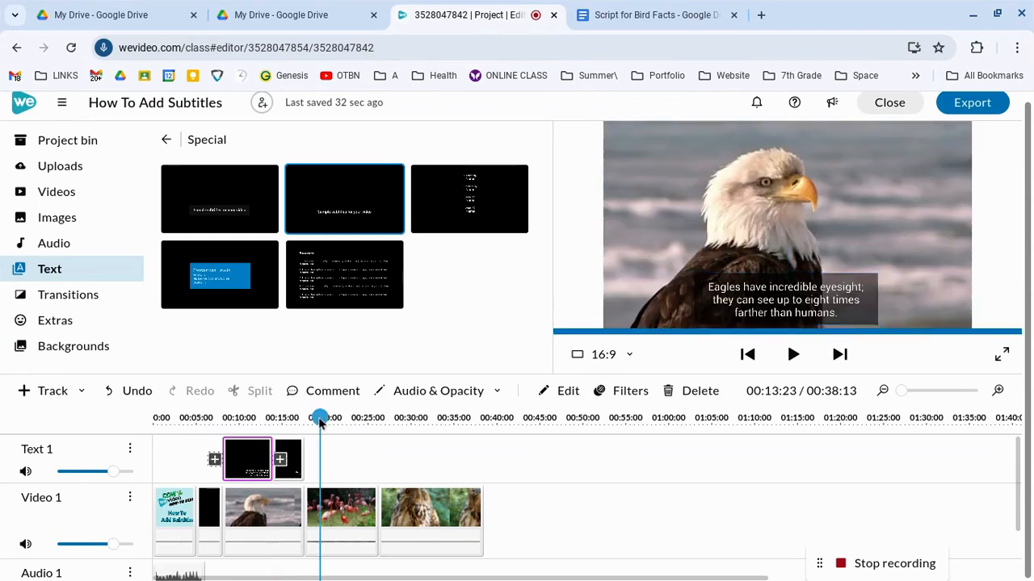
drag(237, 215, 372, 447)
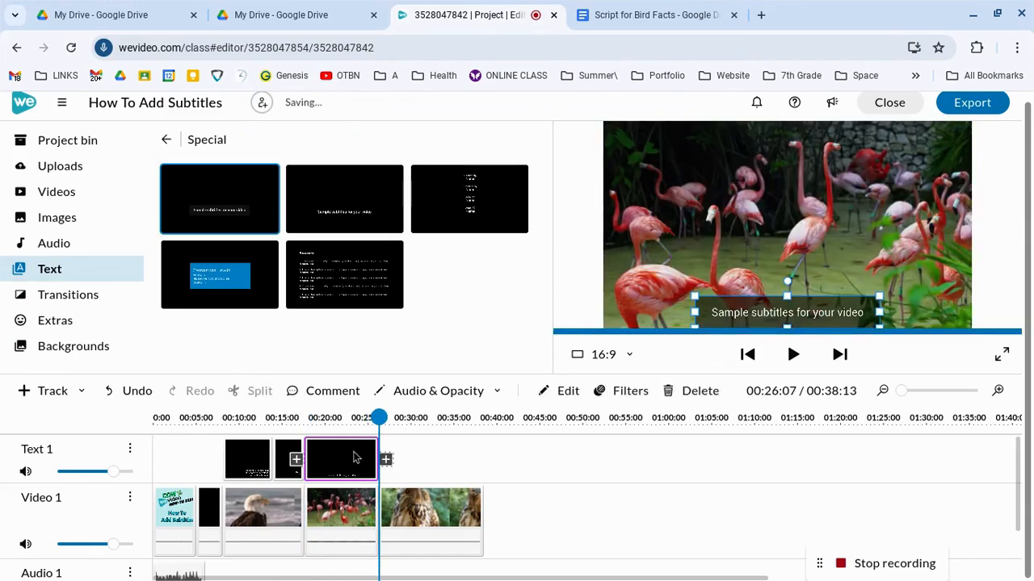
Replace the flamingo subtitle's sample text with the script paragraph beginning "Flamingos are naturally white or grey" and finish editing
double_click(355, 458)
click(662, 14)
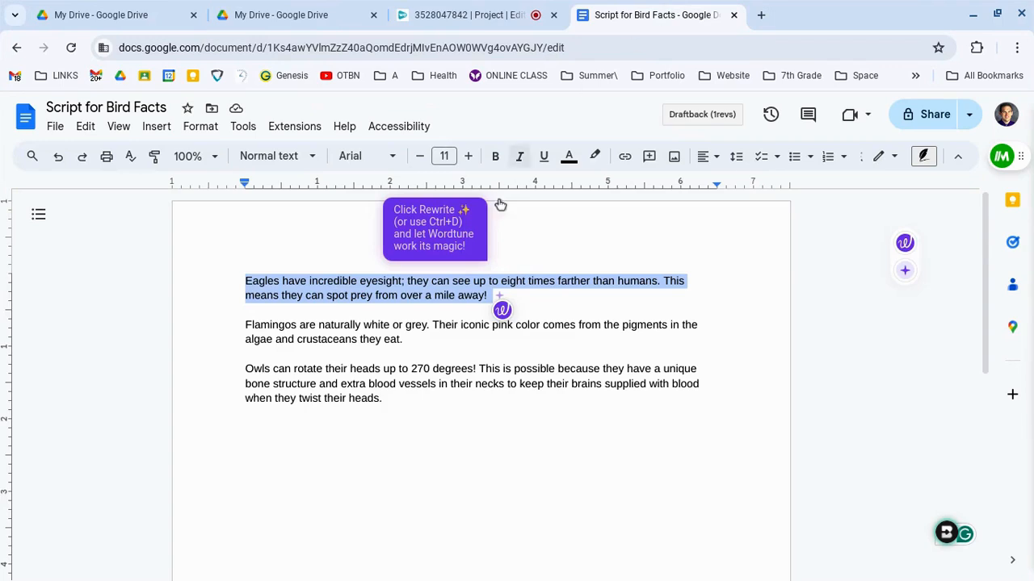
triple_click(347, 337)
key(ctrl+c)
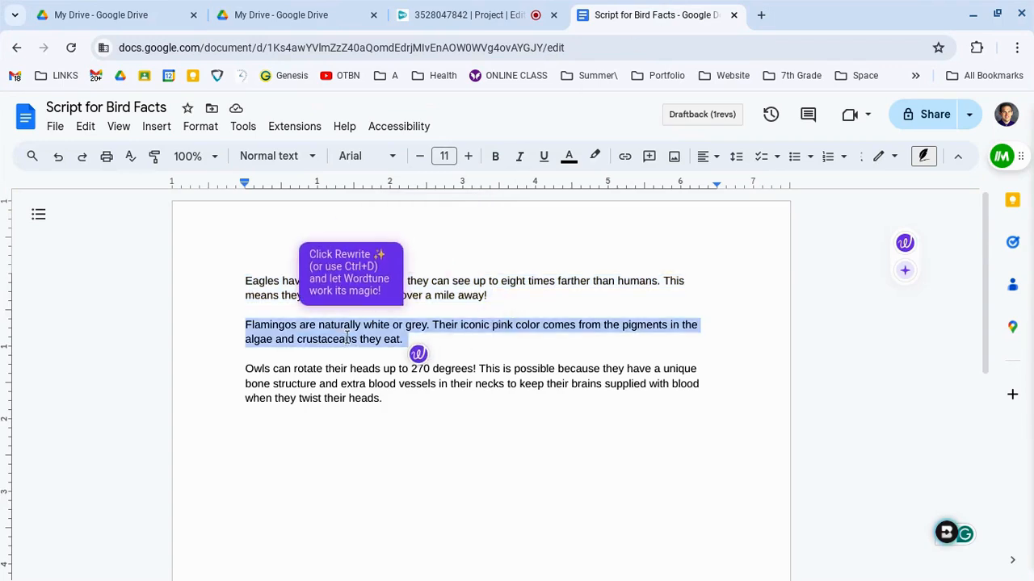
click(477, 12)
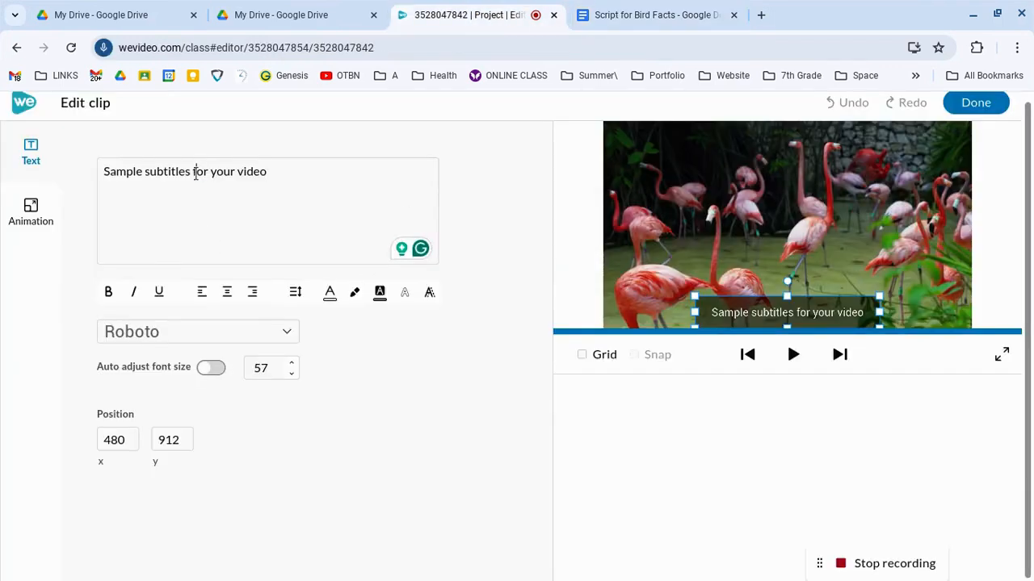
key(ctrl+a)
key(ctrl+v)
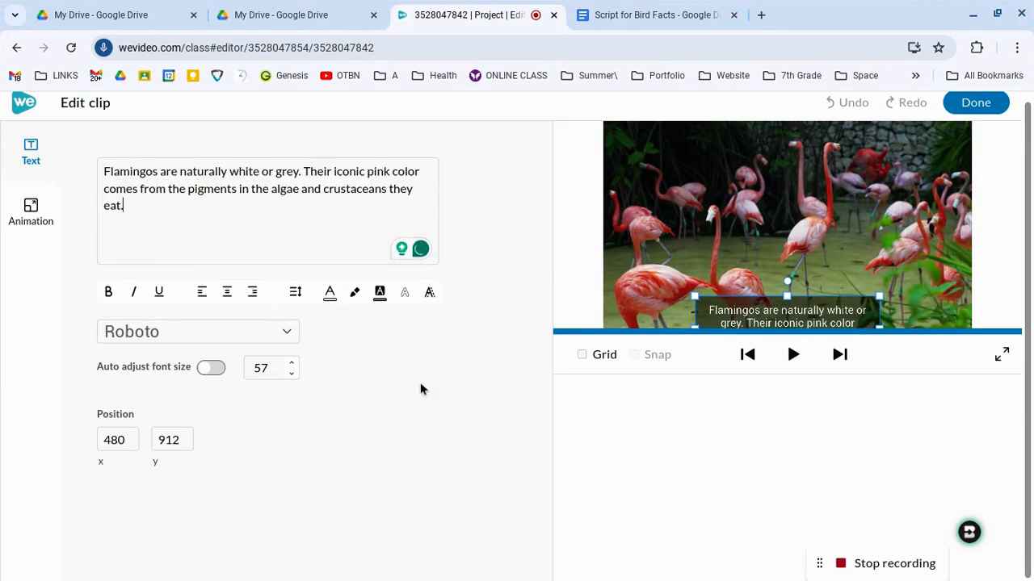
click(978, 103)
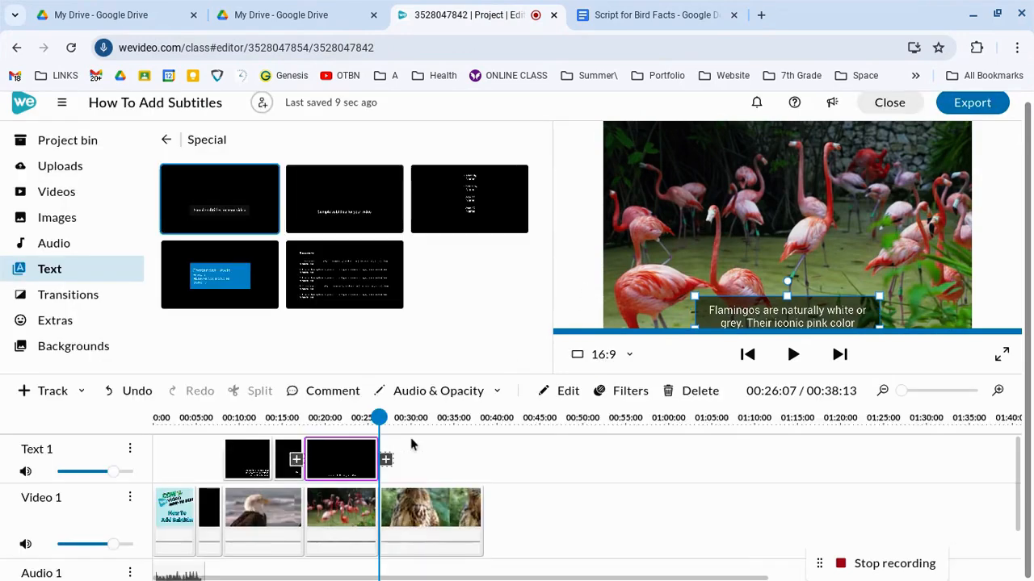
Raise the flamingo subtitle box and widen it on both sides so its whole text fits in three lines
drag(763, 310, 764, 285)
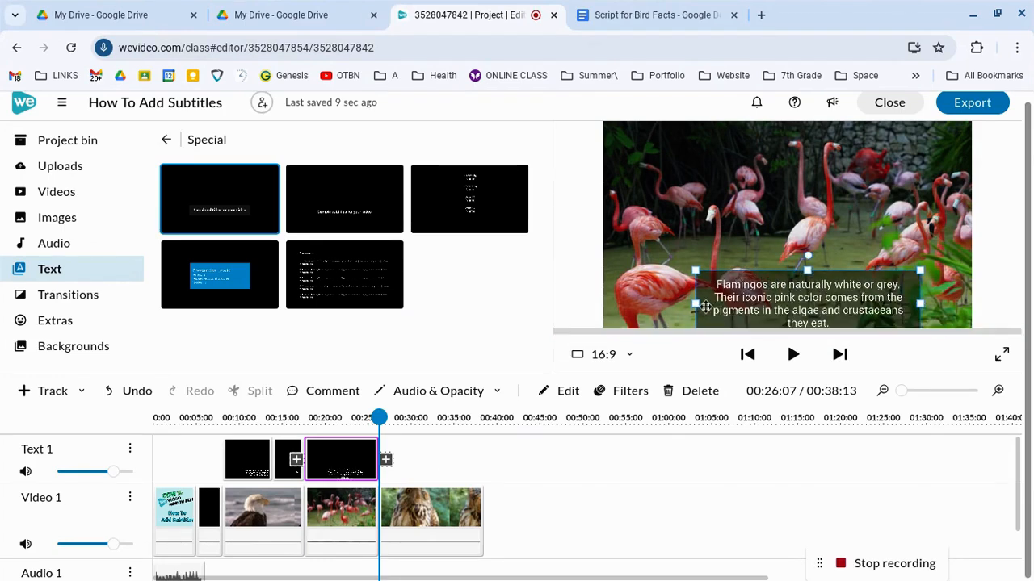
drag(696, 305, 669, 301)
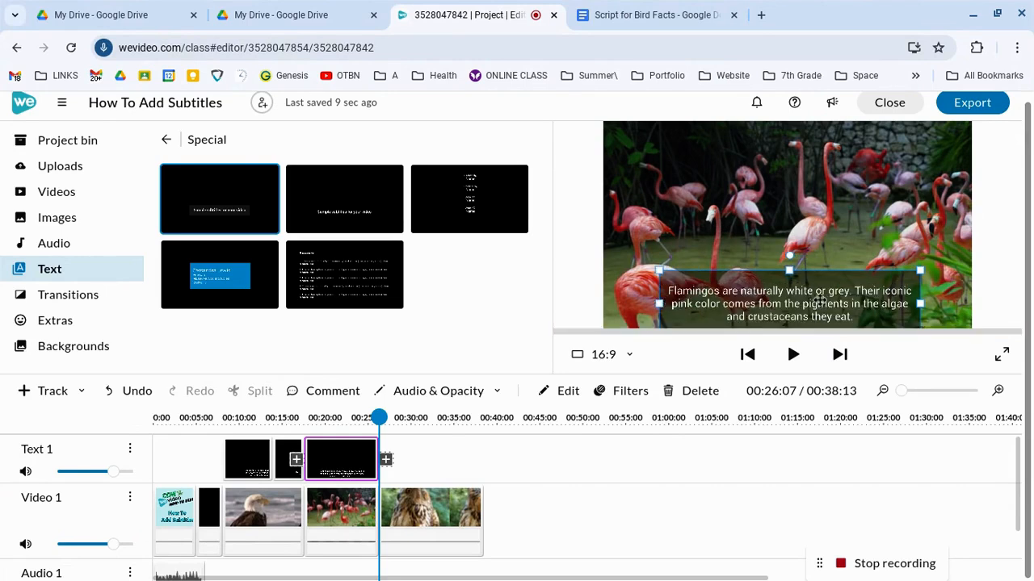
drag(818, 299, 791, 270)
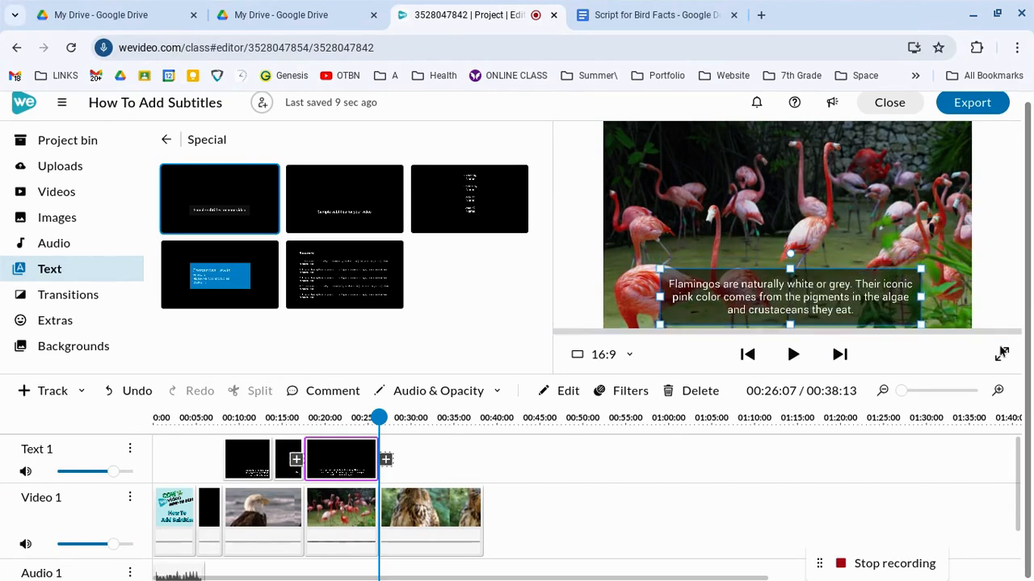